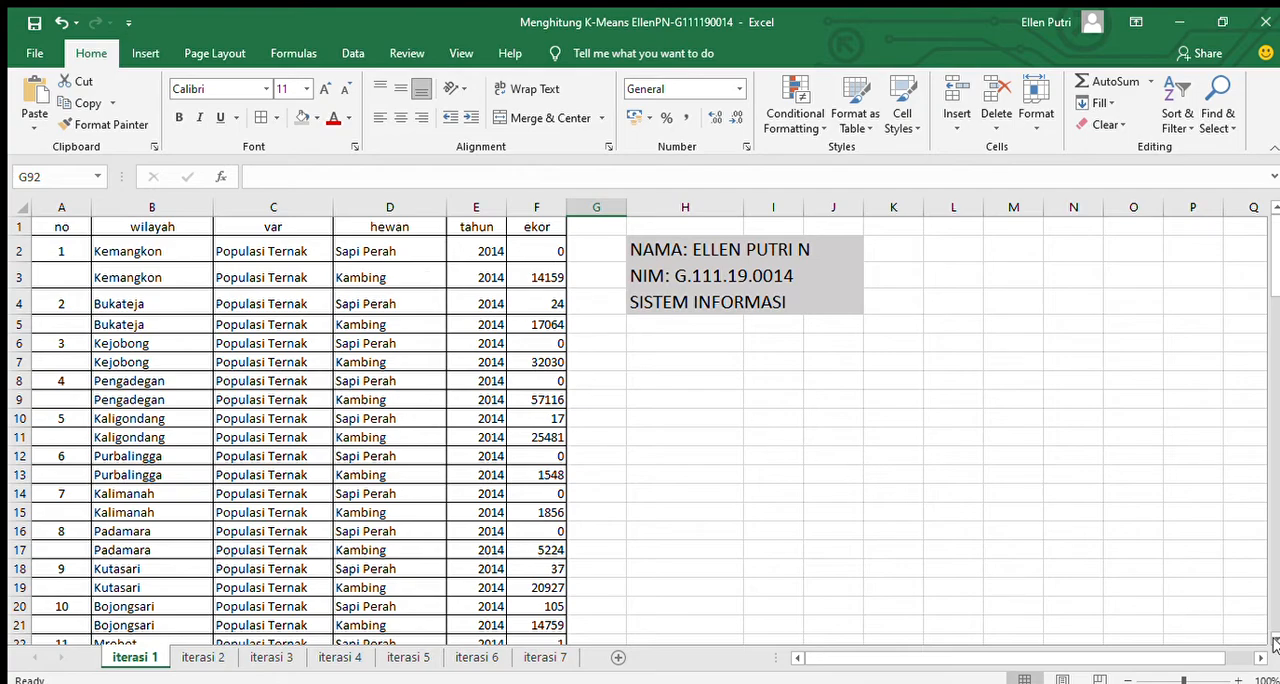
# Review the 2014 livestock data on the iterasi 1 sheet and its summary table of Sapi Perah and Kambing per wilayah.
pyautogui.scroll(-6, 1271, 635)
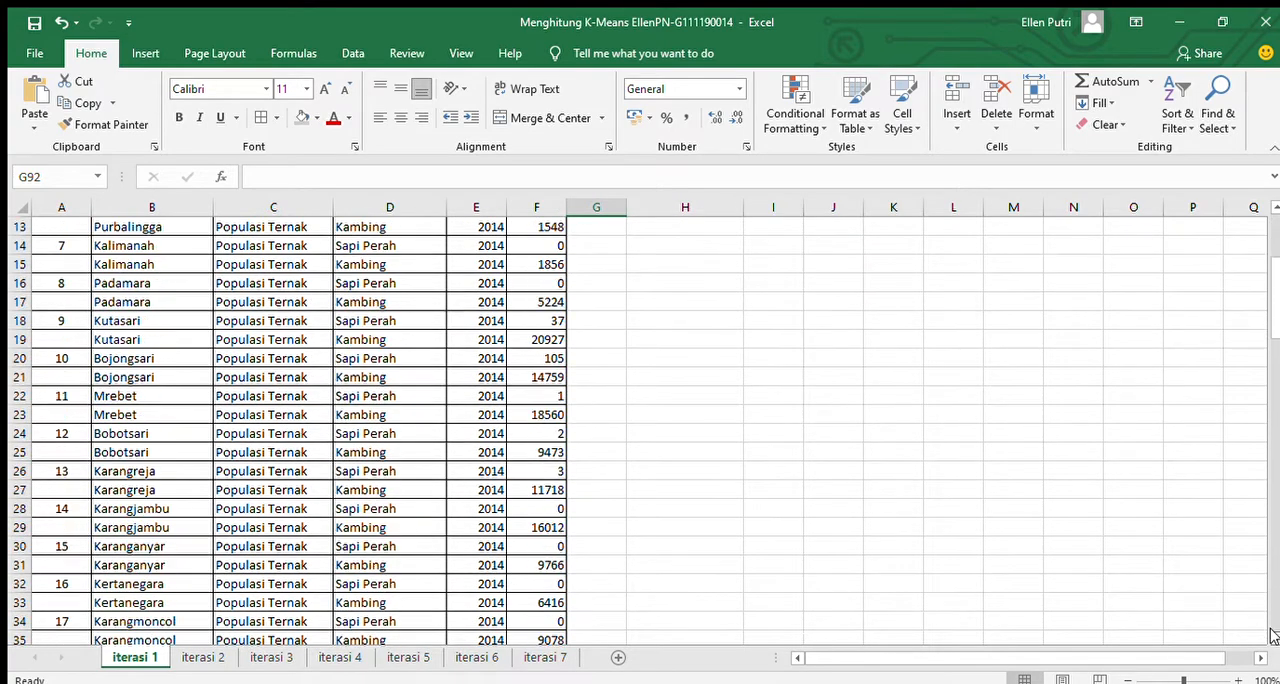
pyautogui.scroll(-5, 1271, 635)
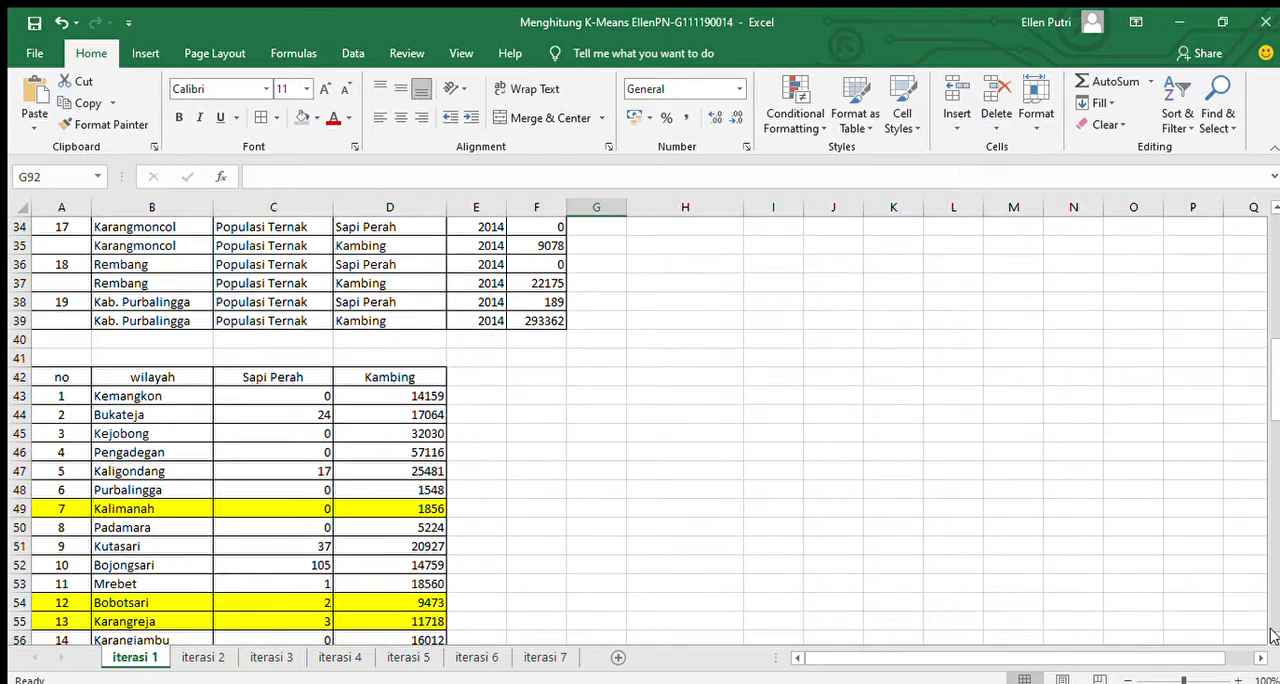
pyautogui.scroll(-2, 1271, 635)
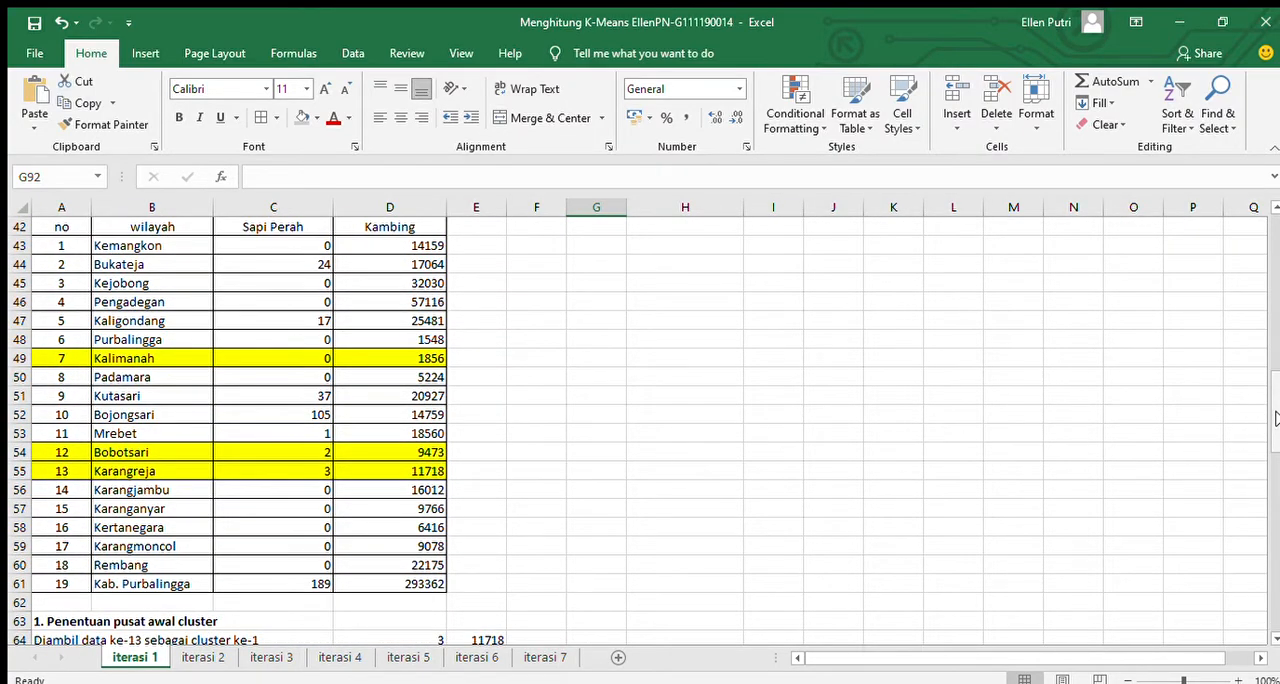
pyautogui.moveTo(1276, 419); pyautogui.dragTo(1276, 414)
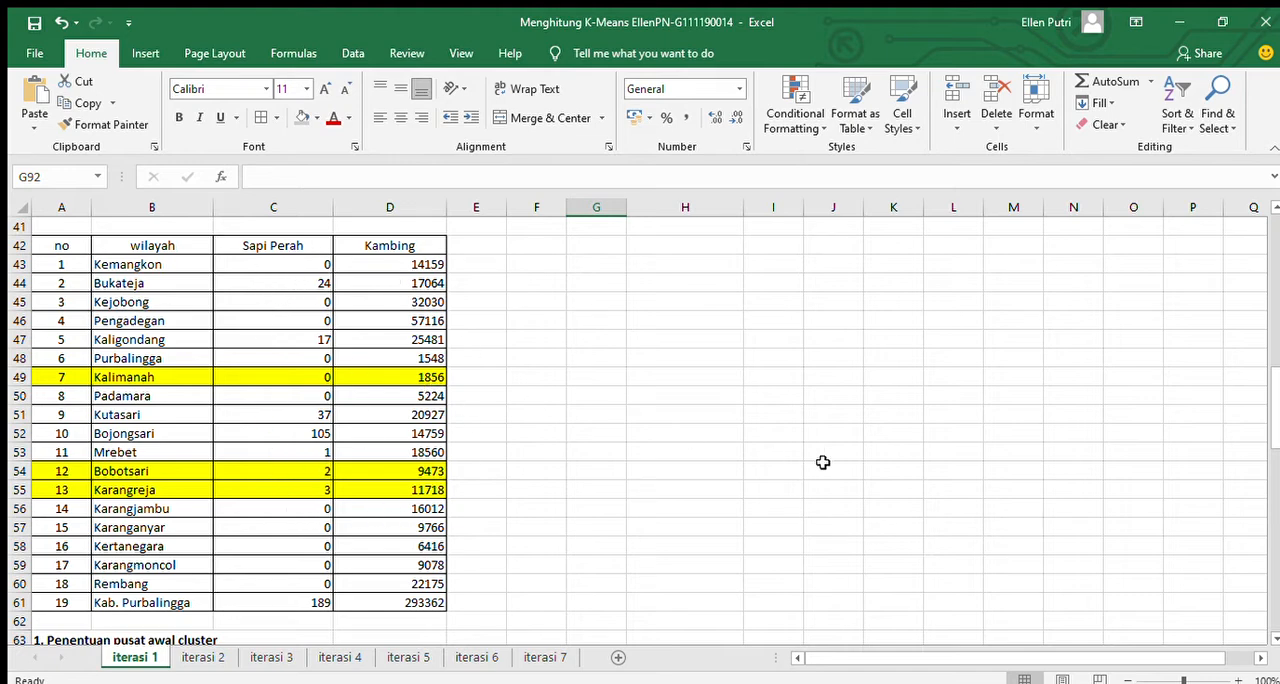
# Compare the highlighted rows of the summary table with the initial cluster centres under "Penentuan pusat awal cluster".
pyautogui.scroll(-3, 1270, 635)
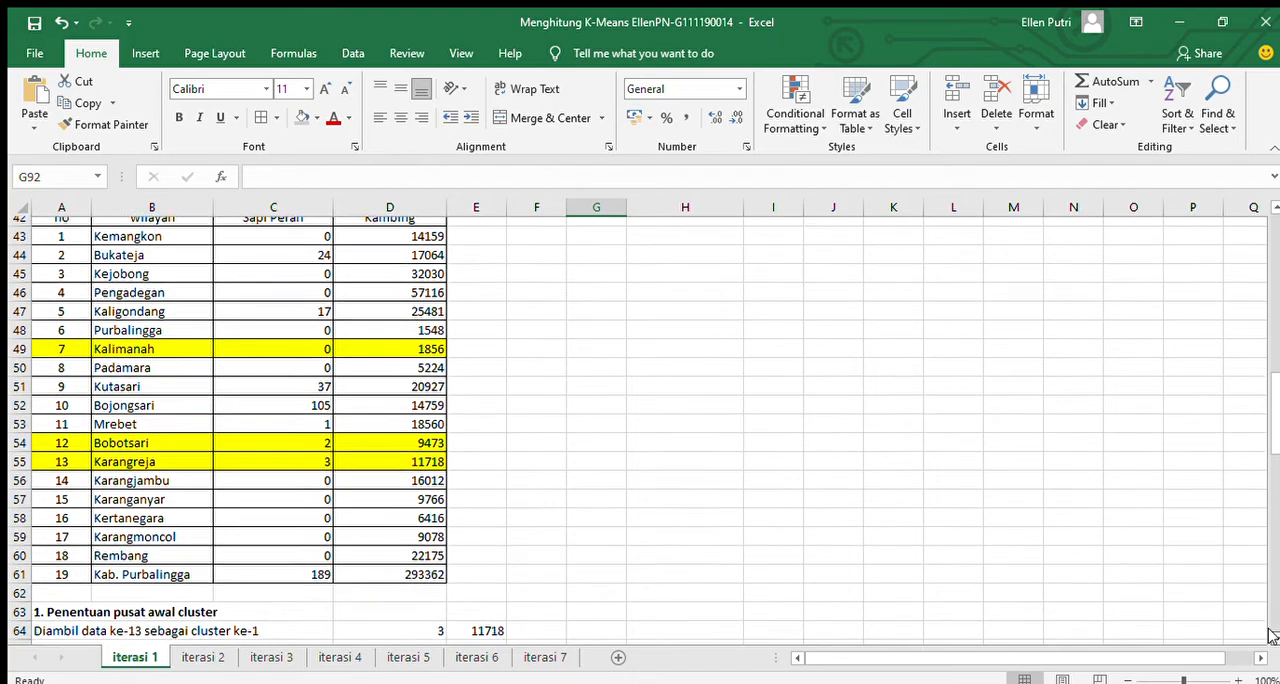
pyautogui.scroll(-4, 1270, 635)
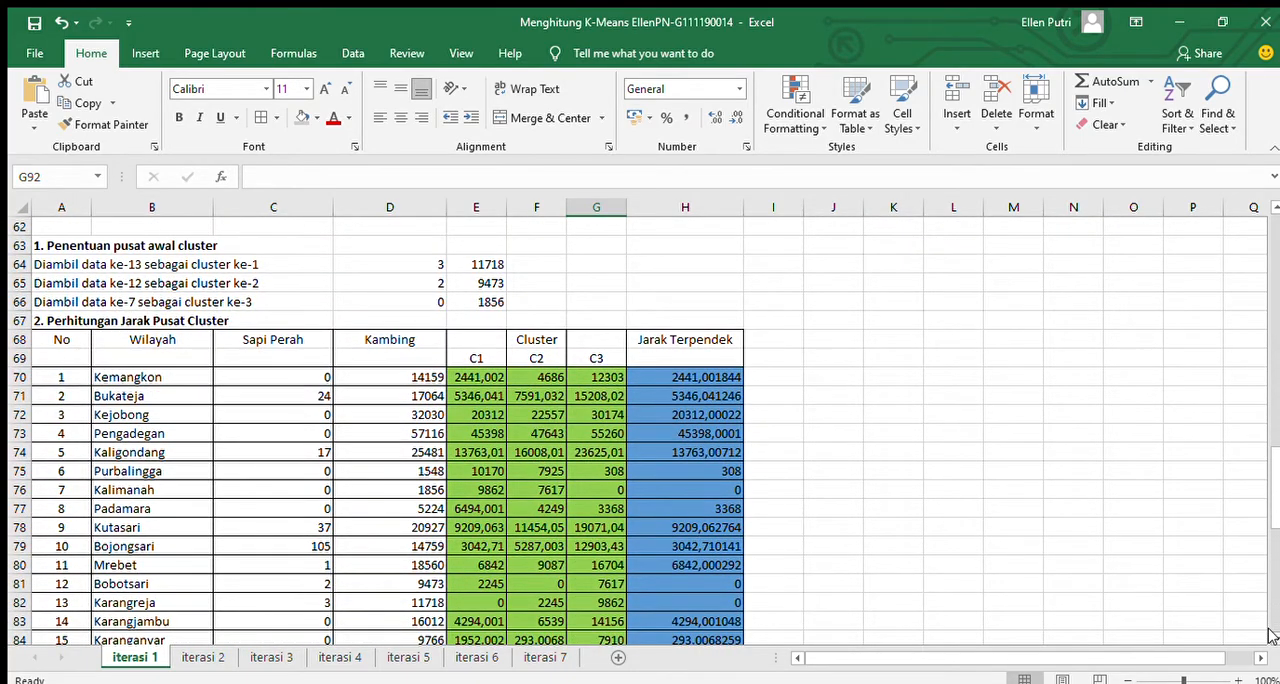
pyautogui.moveTo(1278, 510); pyautogui.dragTo(1268, 432)
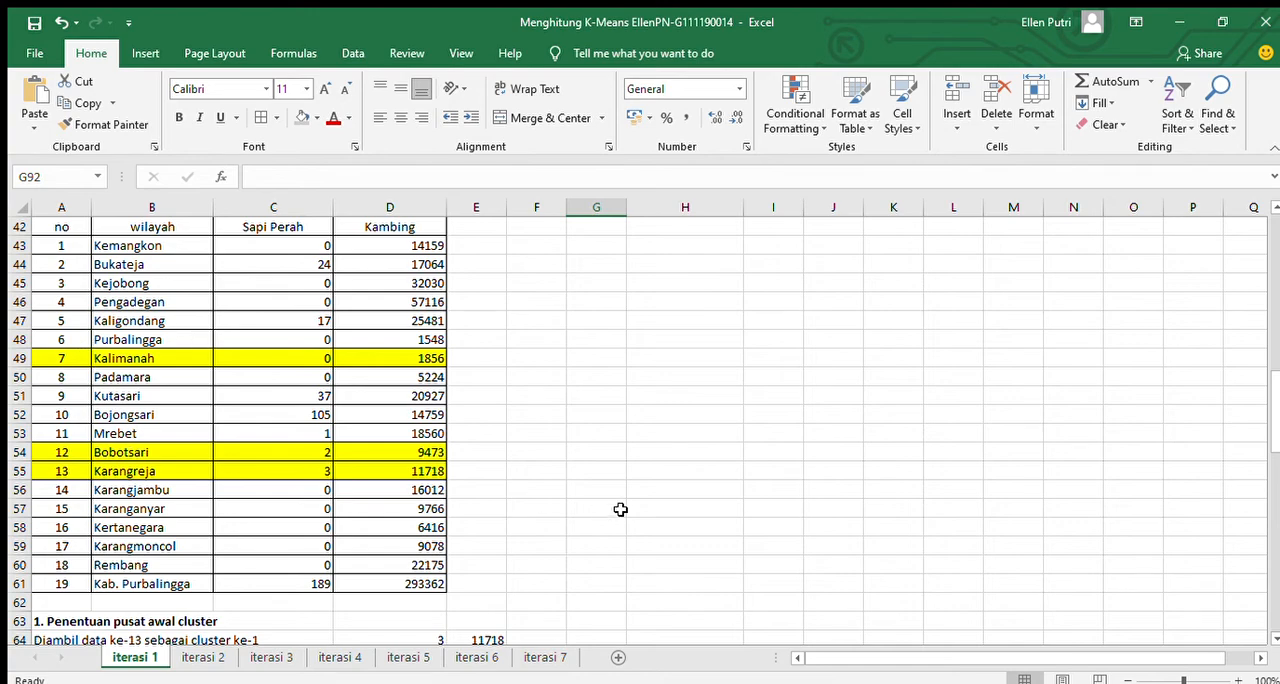
pyautogui.scroll(-4, 1268, 636)
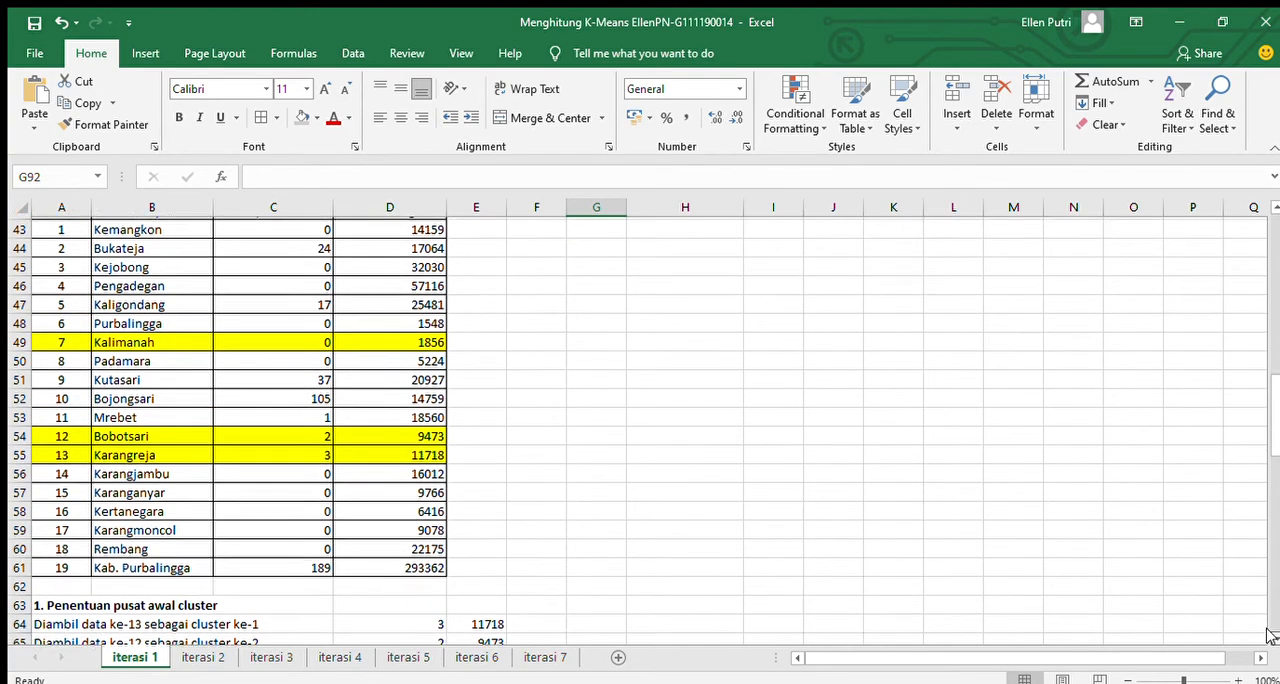
pyautogui.scroll(-3, 1268, 636)
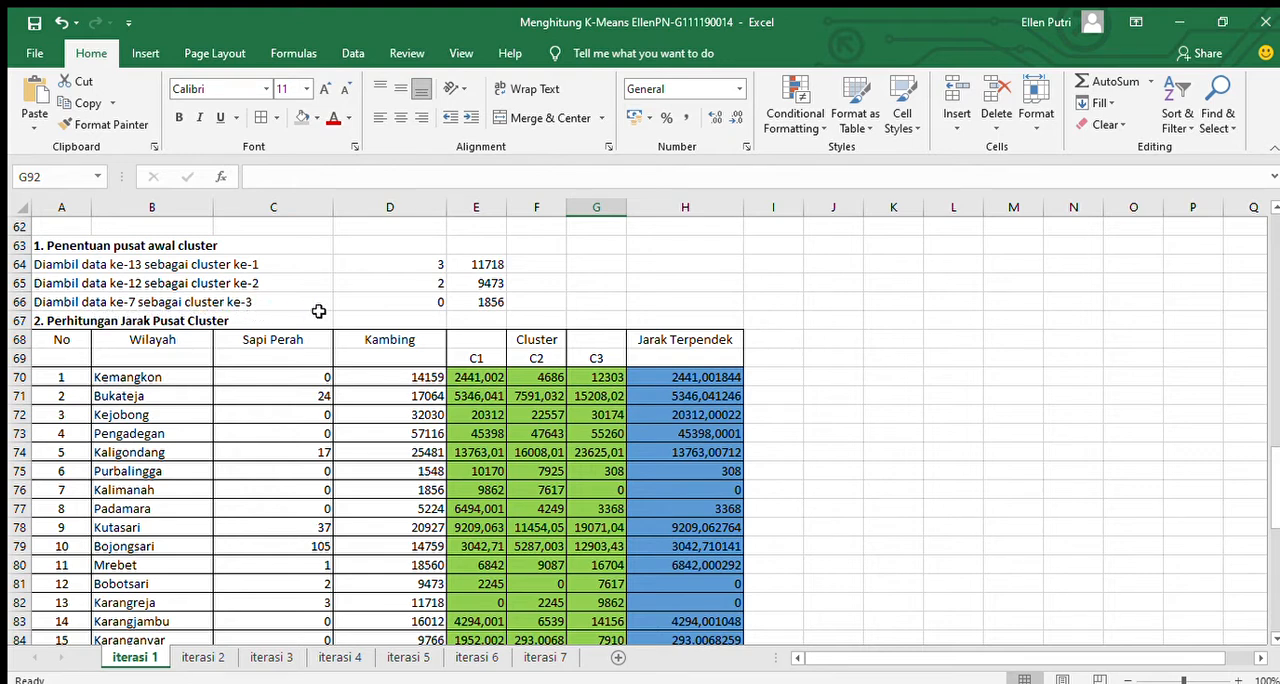
# Check the cluster 1 centre values in D64 and E64 against the Sapi Perah and Kambing values of Karangreja.
pyautogui.click(426, 267)
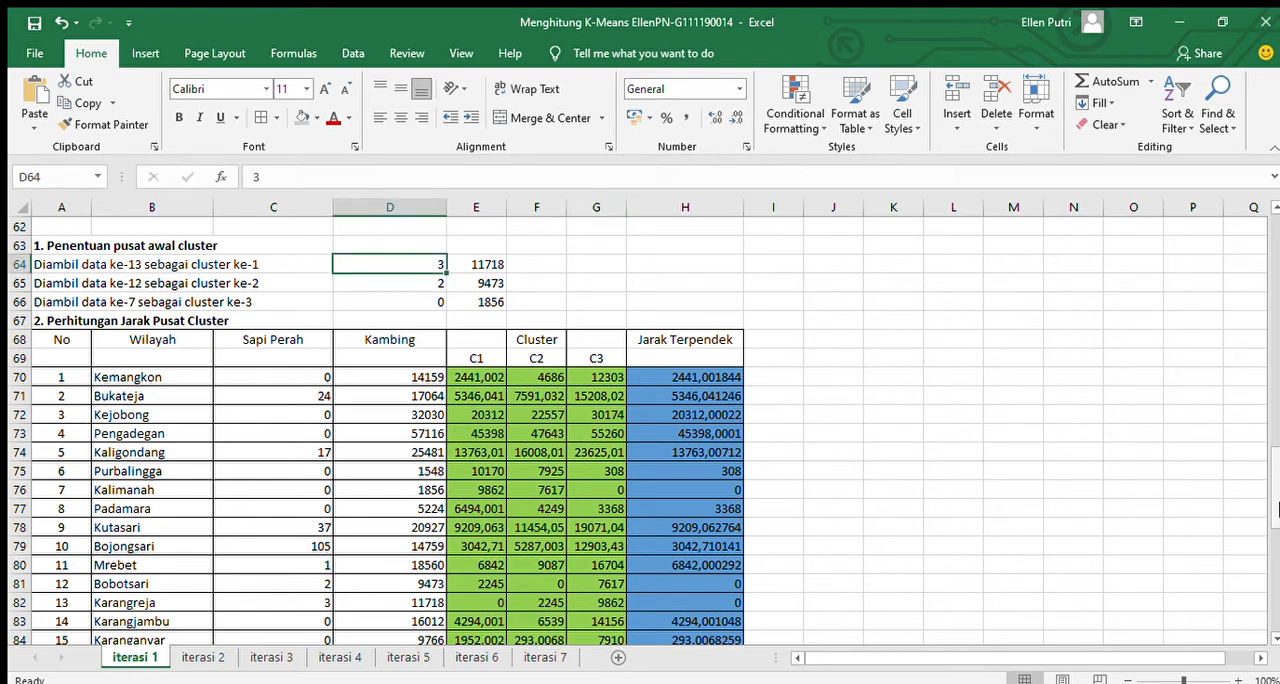
pyautogui.moveTo(1276, 503); pyautogui.dragTo(1276, 440)
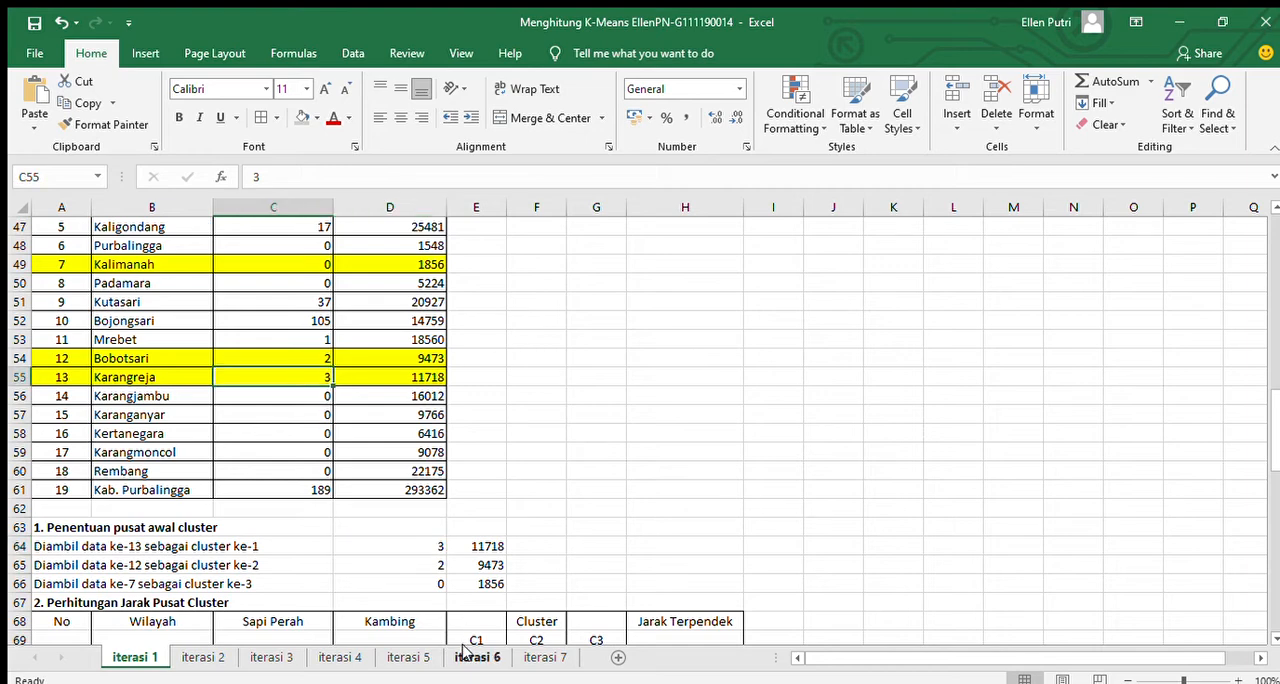
pyautogui.click(455, 549)
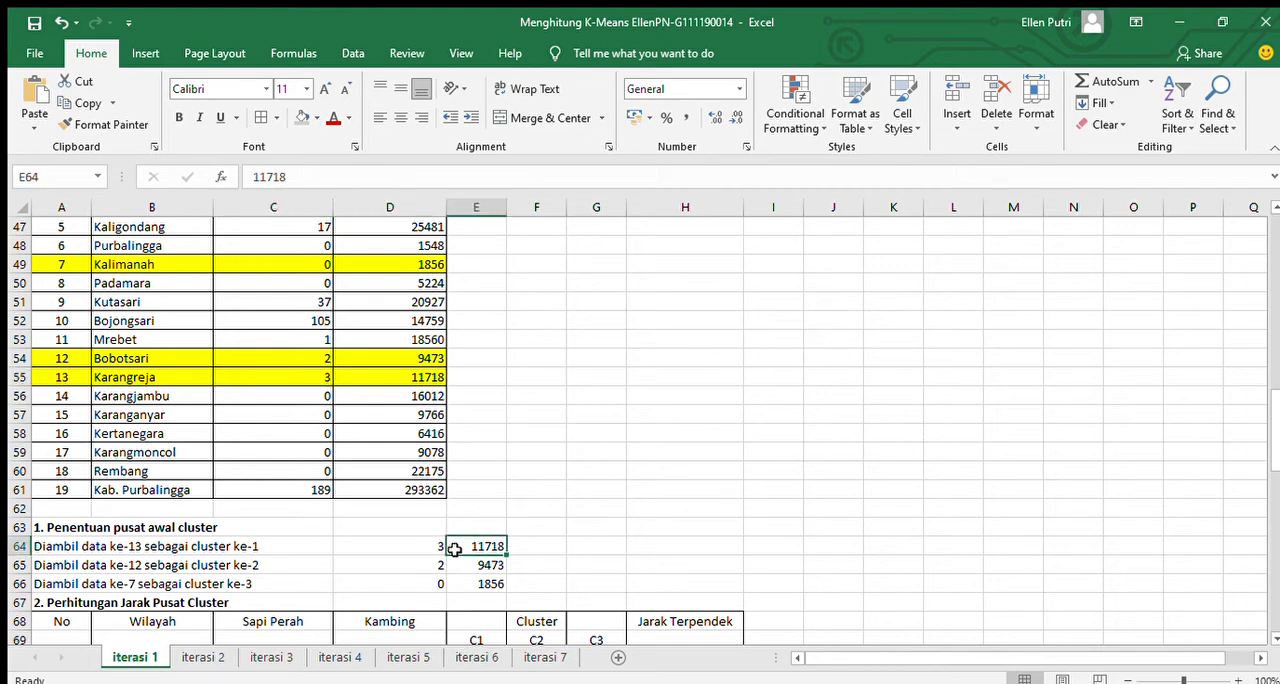
pyautogui.click(385, 384)
pyautogui.click(436, 551)
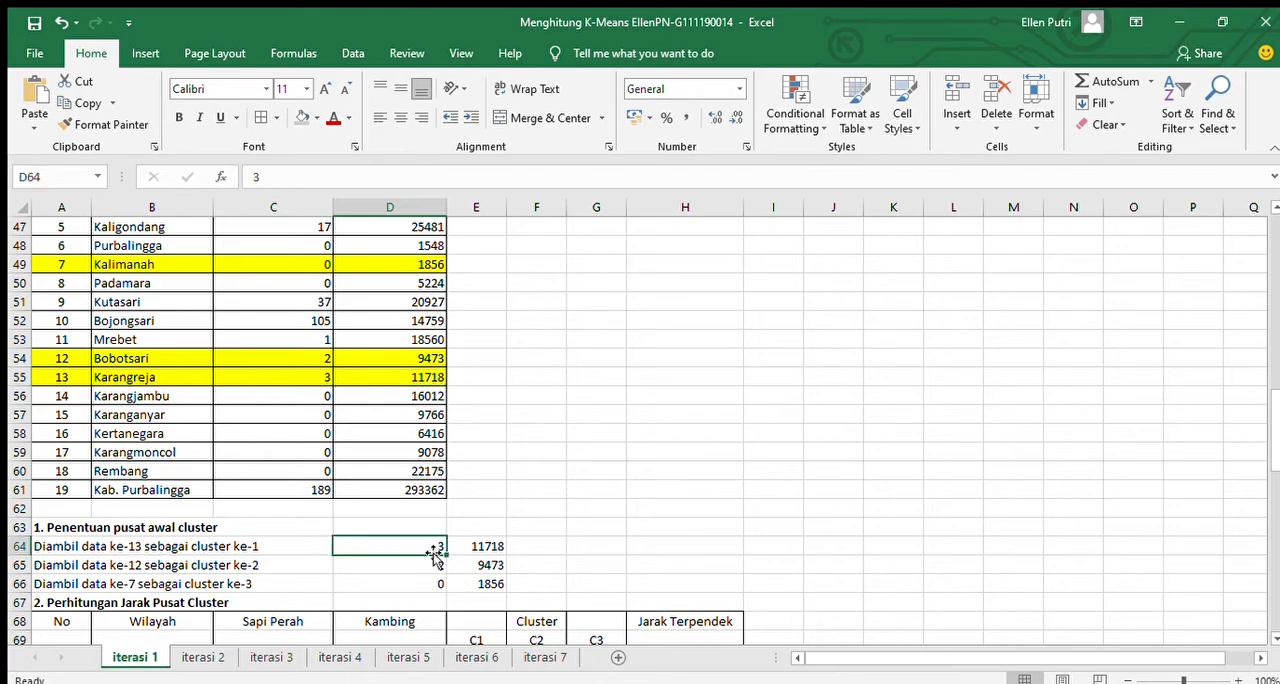
pyautogui.click(465, 547)
# Look through the "Perhitungan Jarak Pusat Cluster" table down column E to the Kab. Purbalingga row.
pyautogui.press('Down')
pyautogui.press('Down')
pyautogui.press('Down')
pyautogui.press('Down')
pyautogui.press('Down')
pyautogui.press('Down')
pyautogui.press('Down')
pyautogui.press('Down')
pyautogui.press('Down')
pyautogui.press('Down')
pyautogui.press('Down')
pyautogui.press('Down')
pyautogui.press('Down')
pyautogui.press('Down')
pyautogui.press('Down')
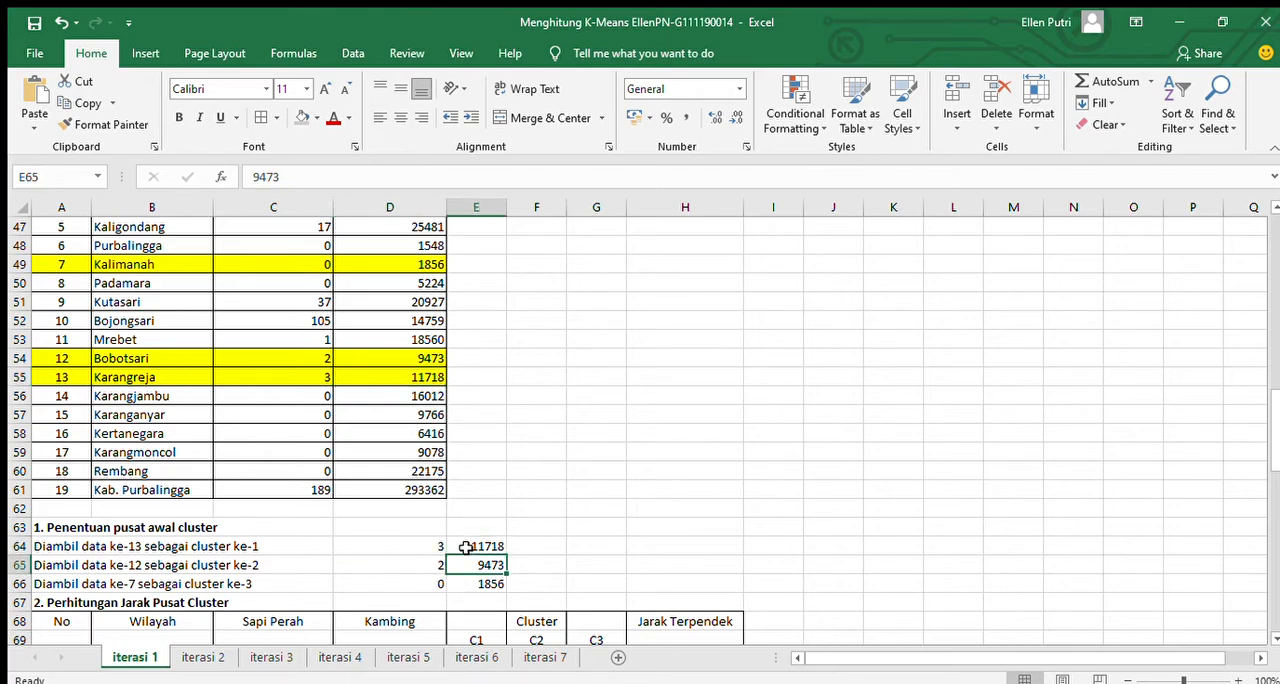
pyautogui.press('Down')
pyautogui.press('Down')
pyautogui.press('Down')
pyautogui.press('Down')
pyautogui.press('Down')
pyautogui.press('Down')
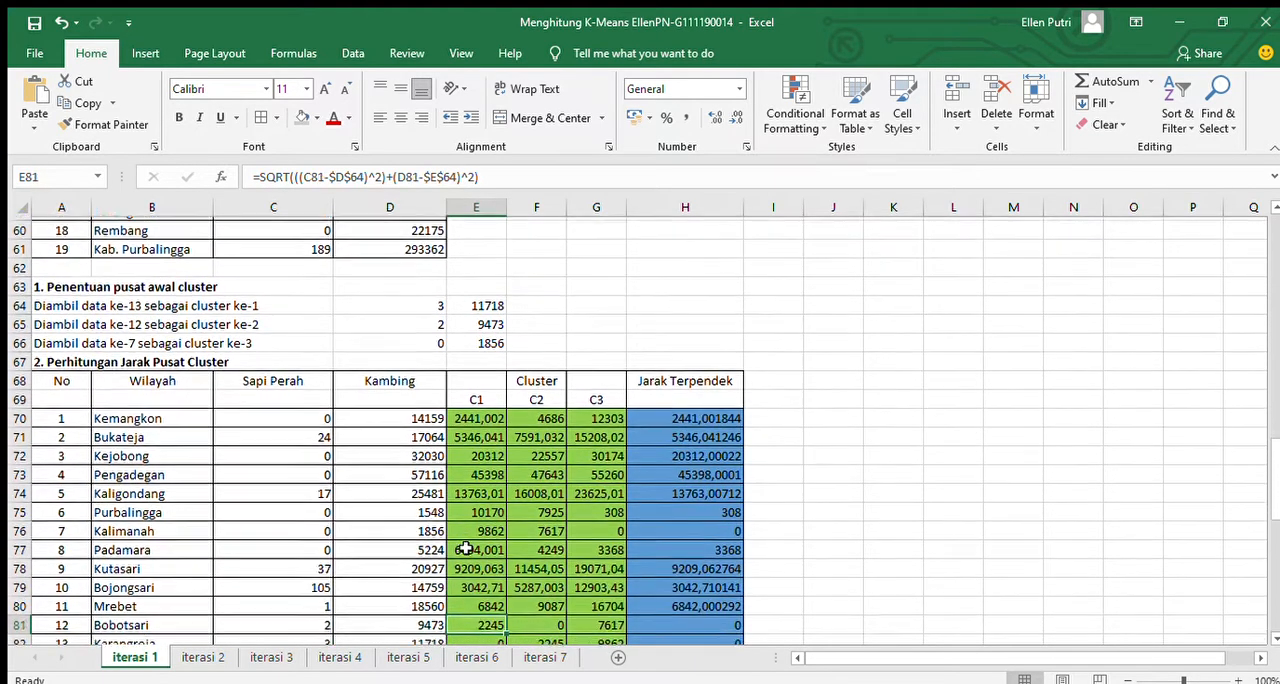
pyautogui.press('Down')
pyautogui.press('Down')
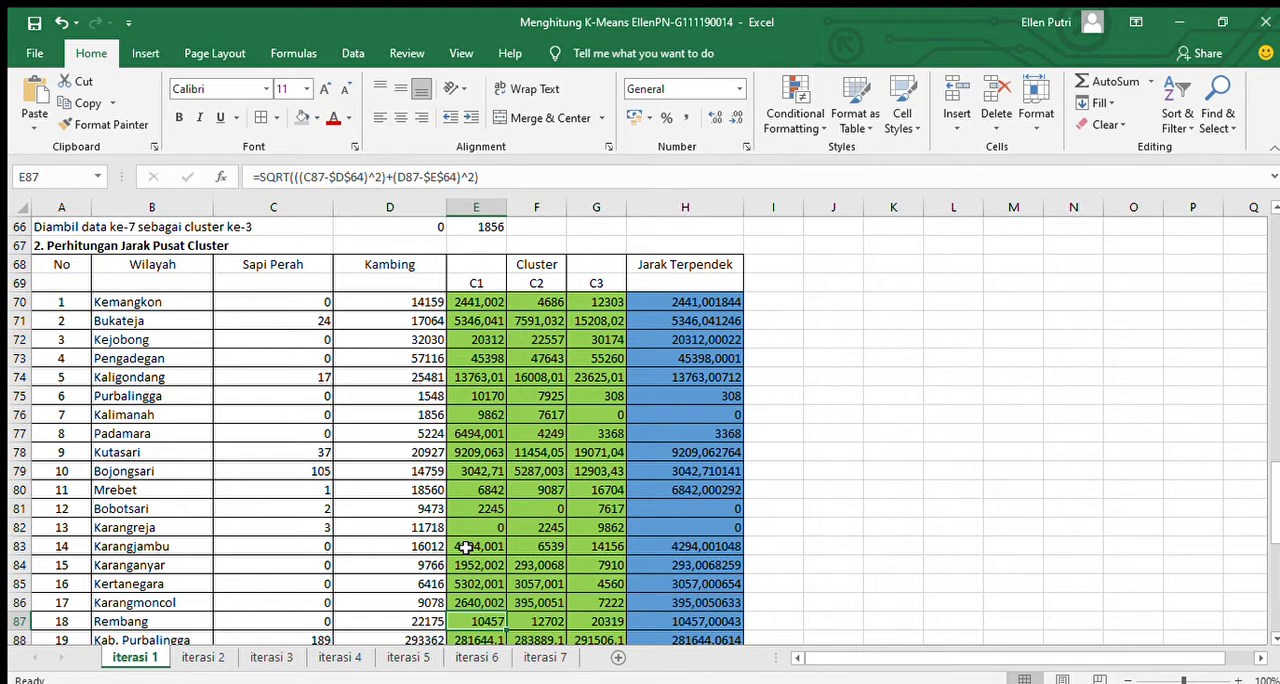
pyautogui.press('Down')
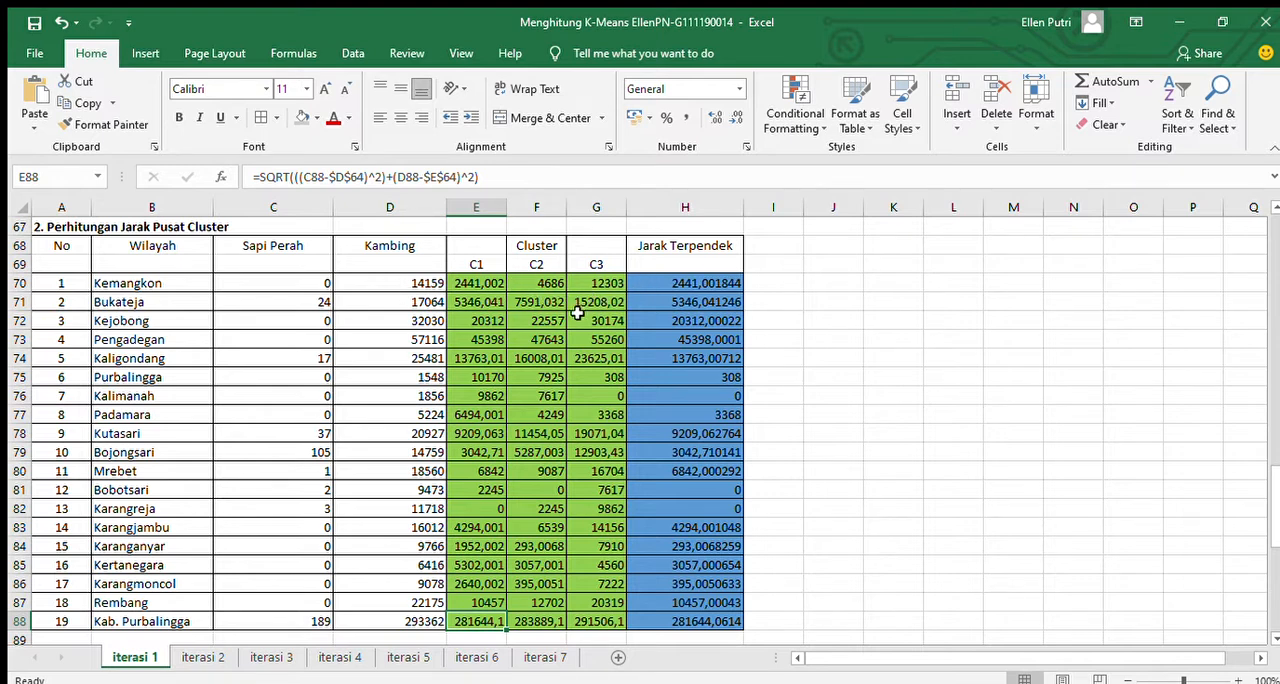
# Inspect the C1 distance formula for Kemangkon in E70 and the data and centre cells it references.
pyautogui.click(487, 283)
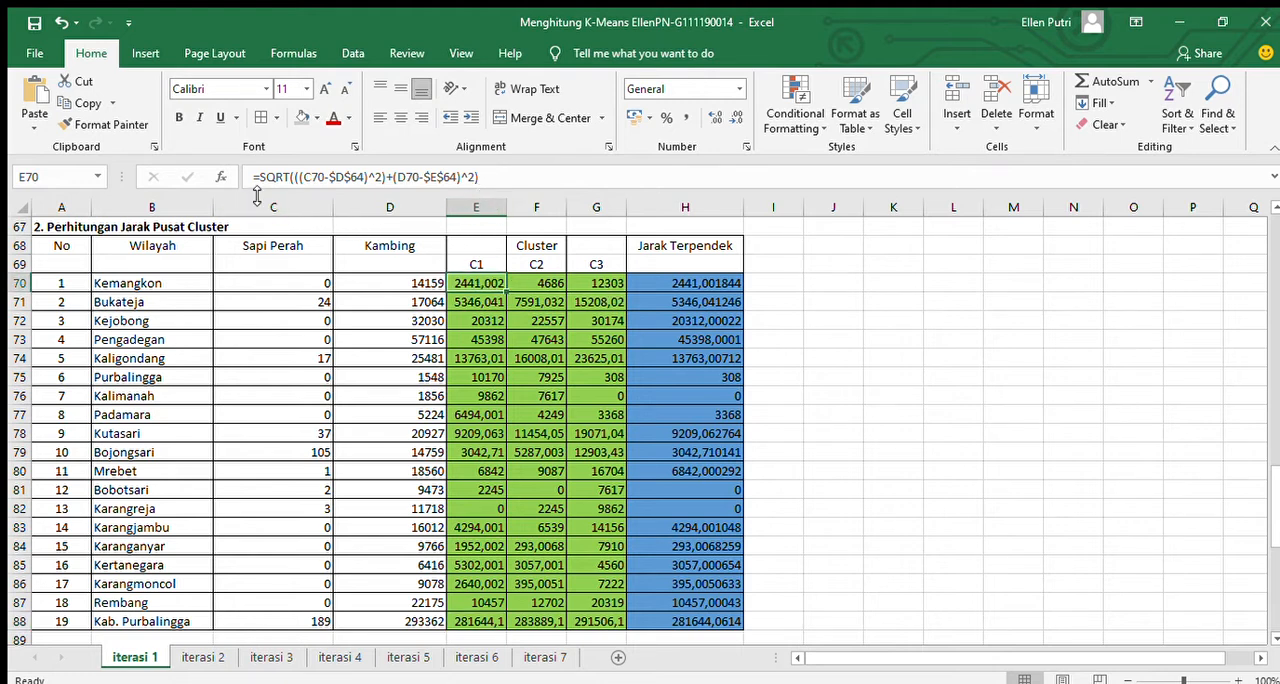
pyautogui.click(490, 177)
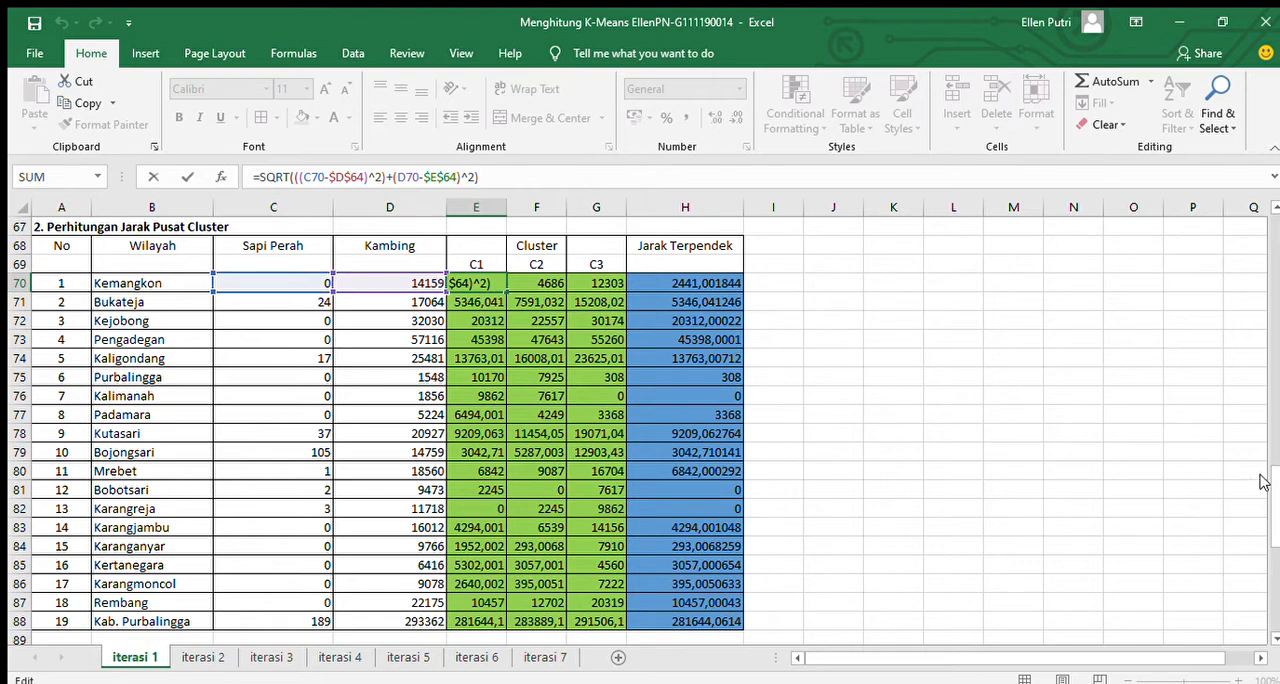
pyautogui.moveTo(1273, 480); pyautogui.dragTo(1270, 462)
pyautogui.scroll(1, 1270, 468)
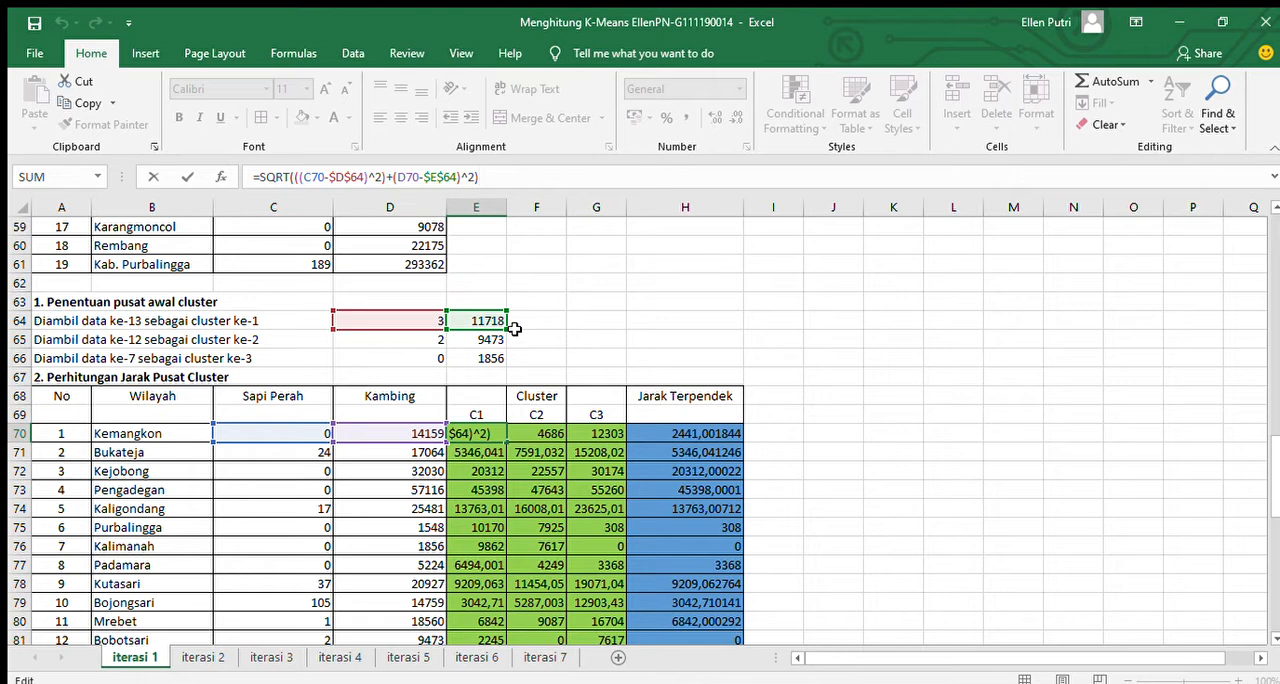
# Compare Kemangkon's C1 and C2 distance formulas in E70 and F70, then trace the cells referenced by the C2 formula.
pyautogui.click(548, 436)
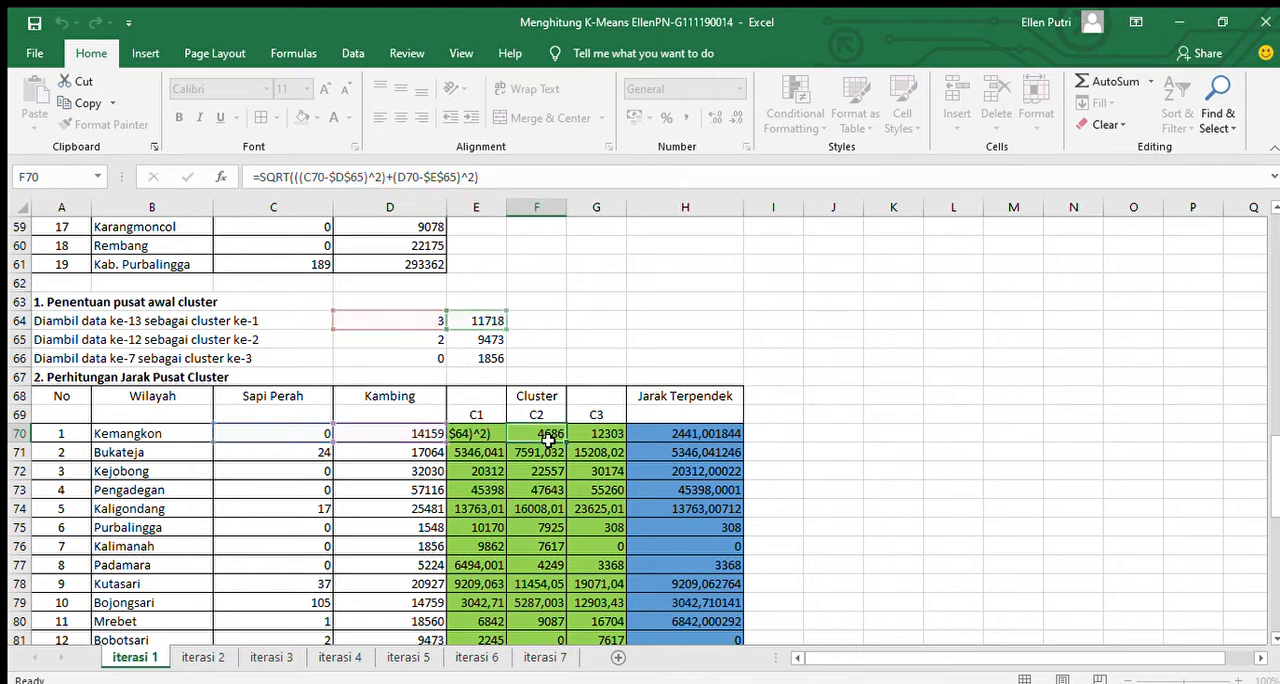
pyautogui.click(474, 432)
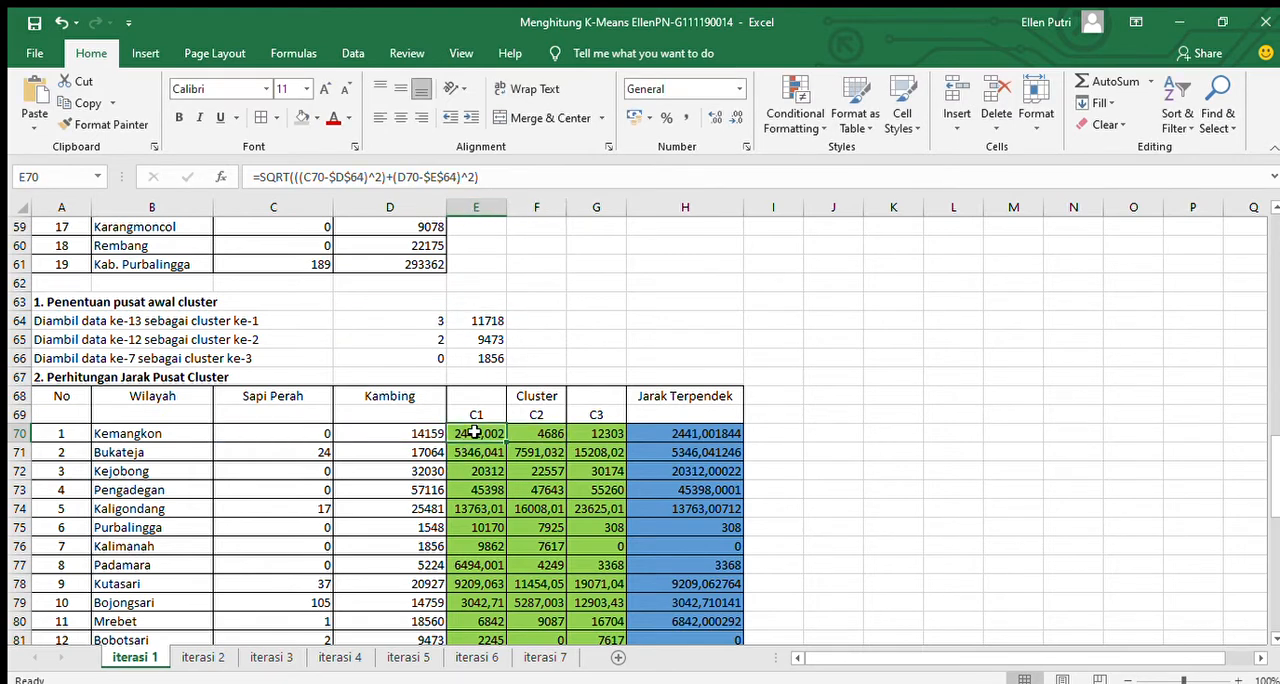
pyautogui.click(537, 434)
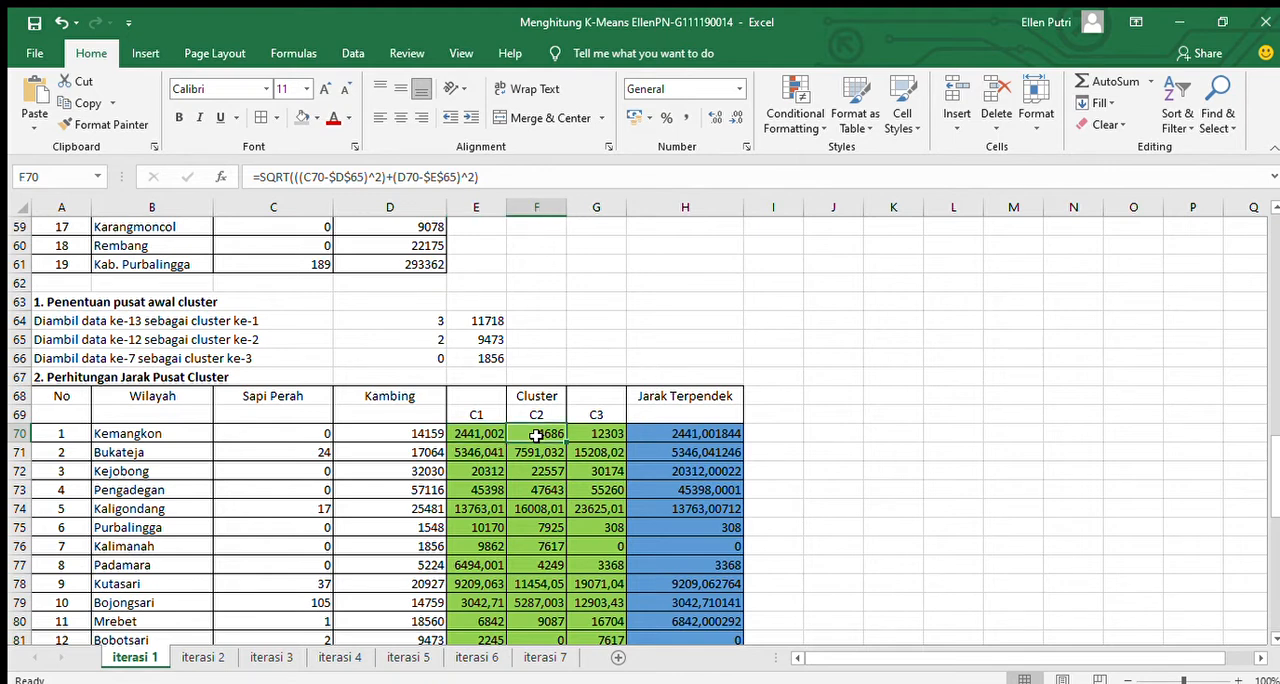
pyautogui.click(516, 176)
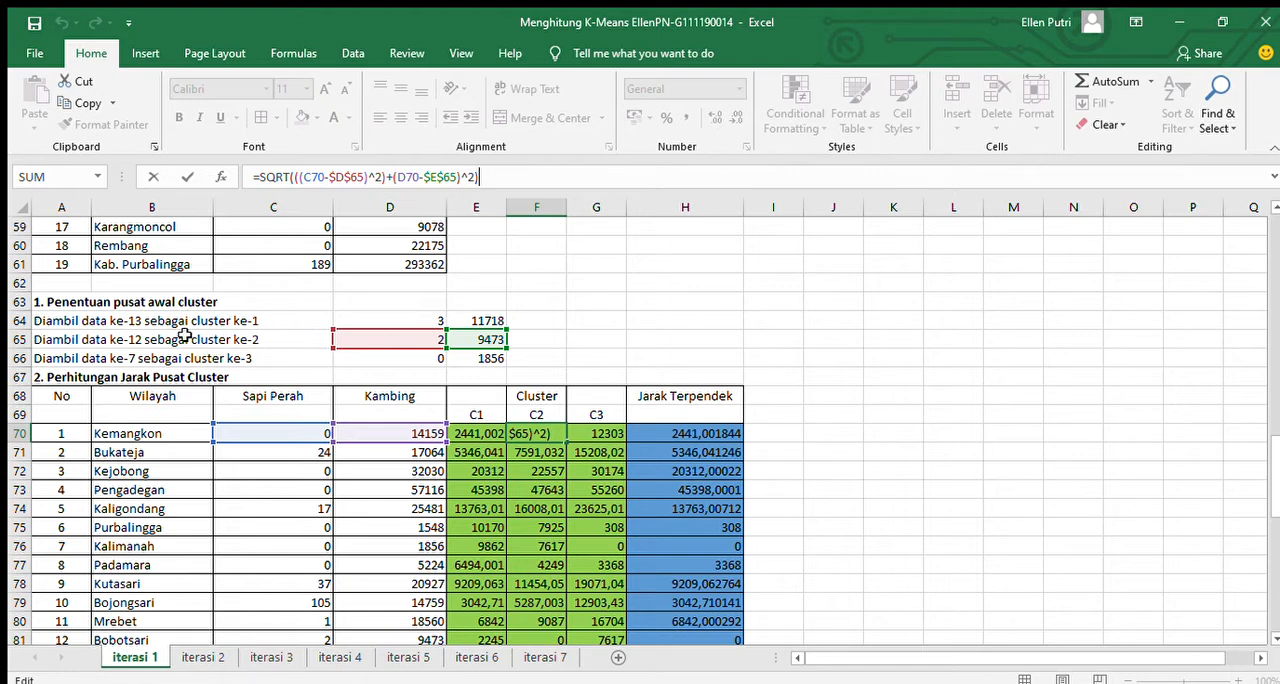
# Trace the cells referenced by Kemangkon's C1 formula in E70 and its C3 formula in G70, leaving both formulas unedited.
pyautogui.click(490, 432)
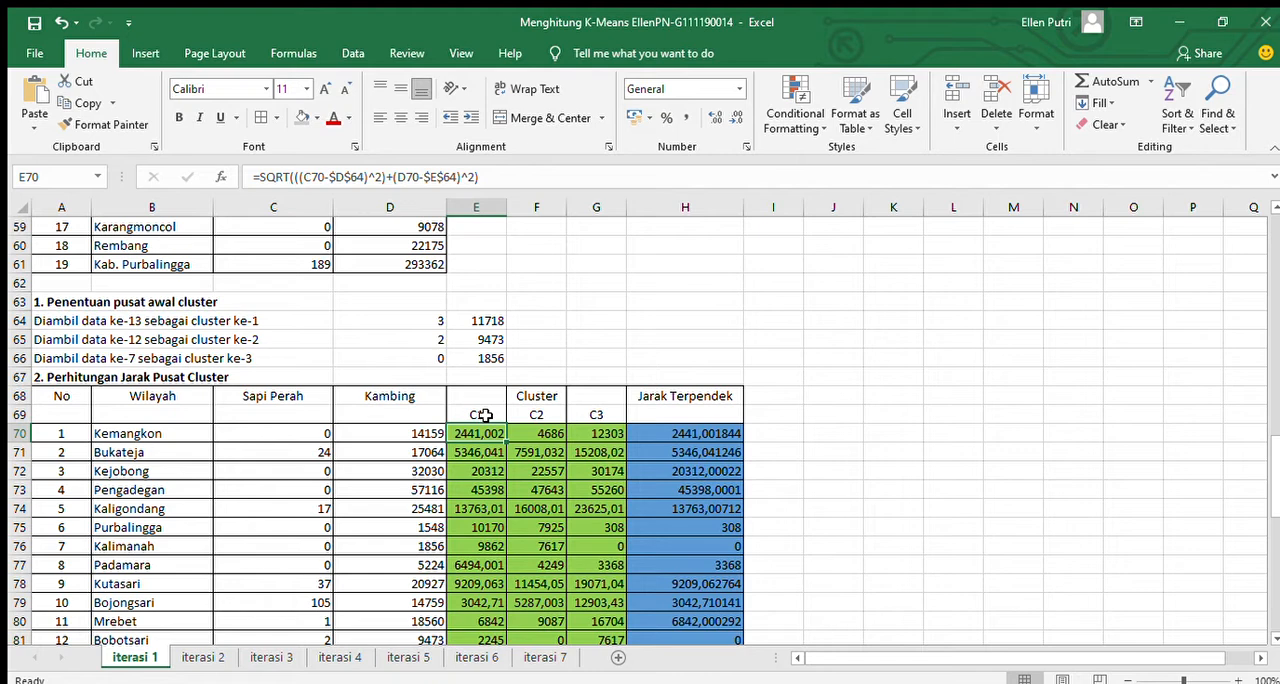
pyautogui.click(484, 177)
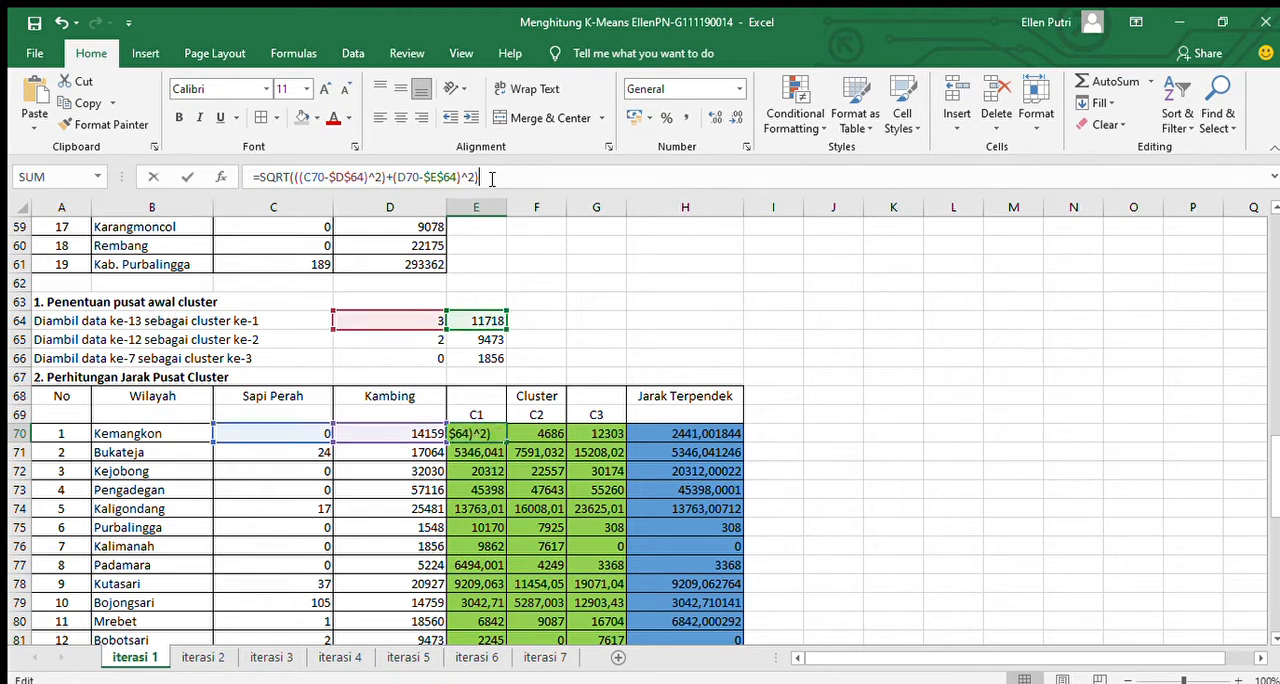
pyautogui.click(533, 322)
pyautogui.click(593, 432)
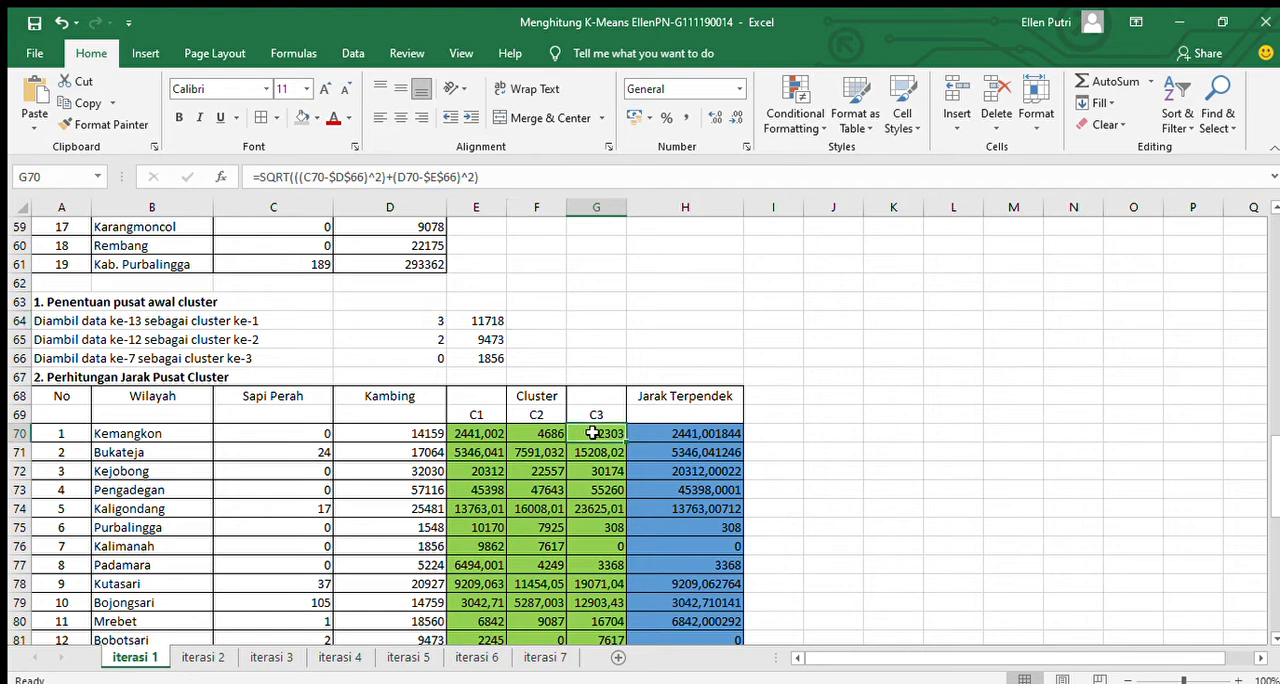
pyautogui.click(503, 176)
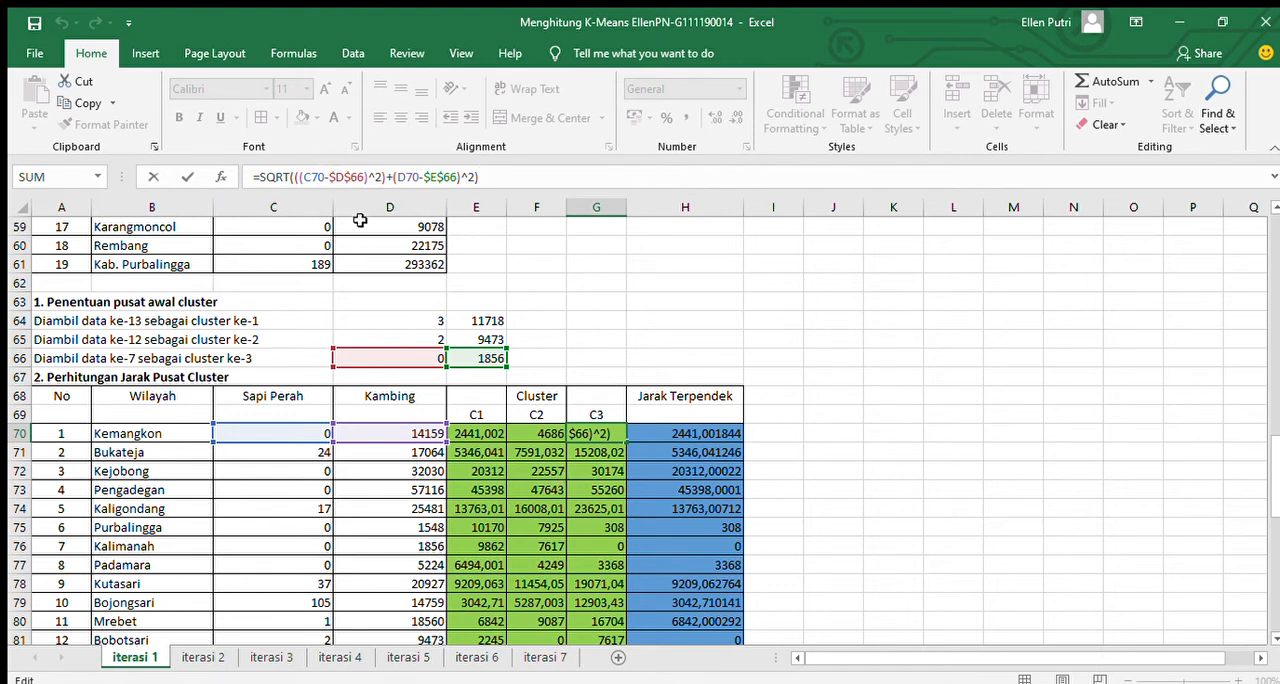
pyautogui.click(562, 455)
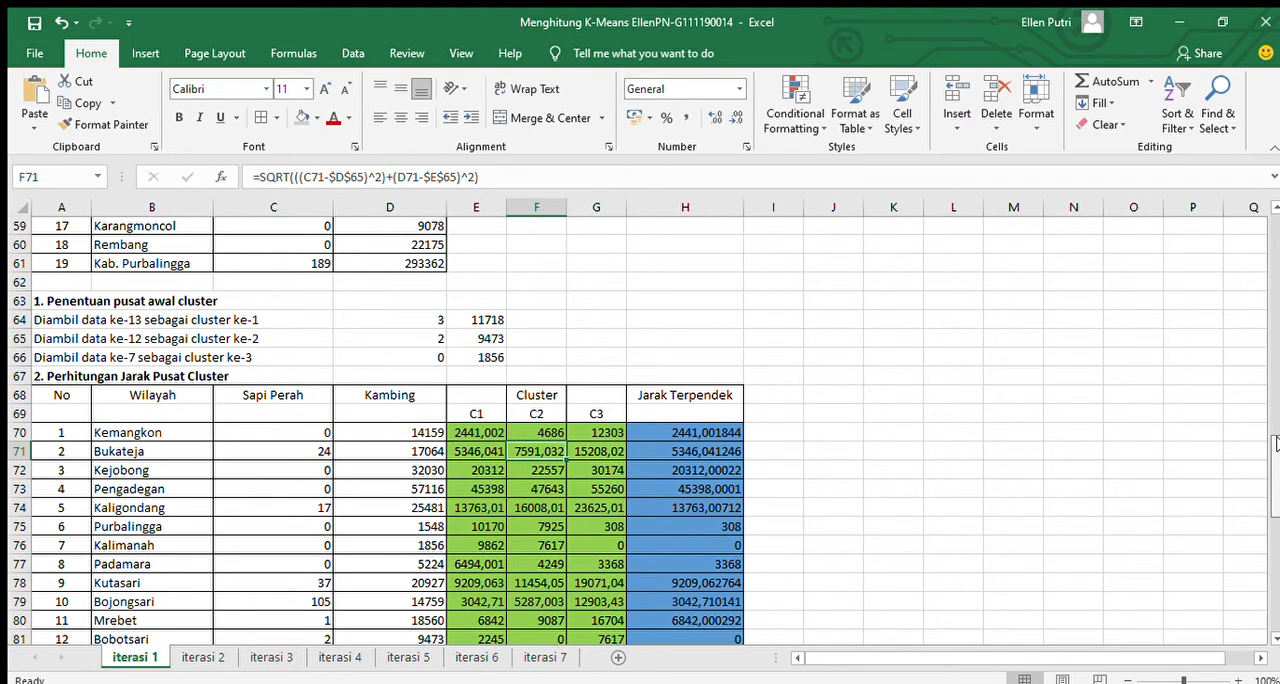
# Examine the C1 and C3 distance formulas in the rows below Kemangkon and the Jarak Terpendek formula in H70.
pyautogui.scroll(-3, 992, 450)
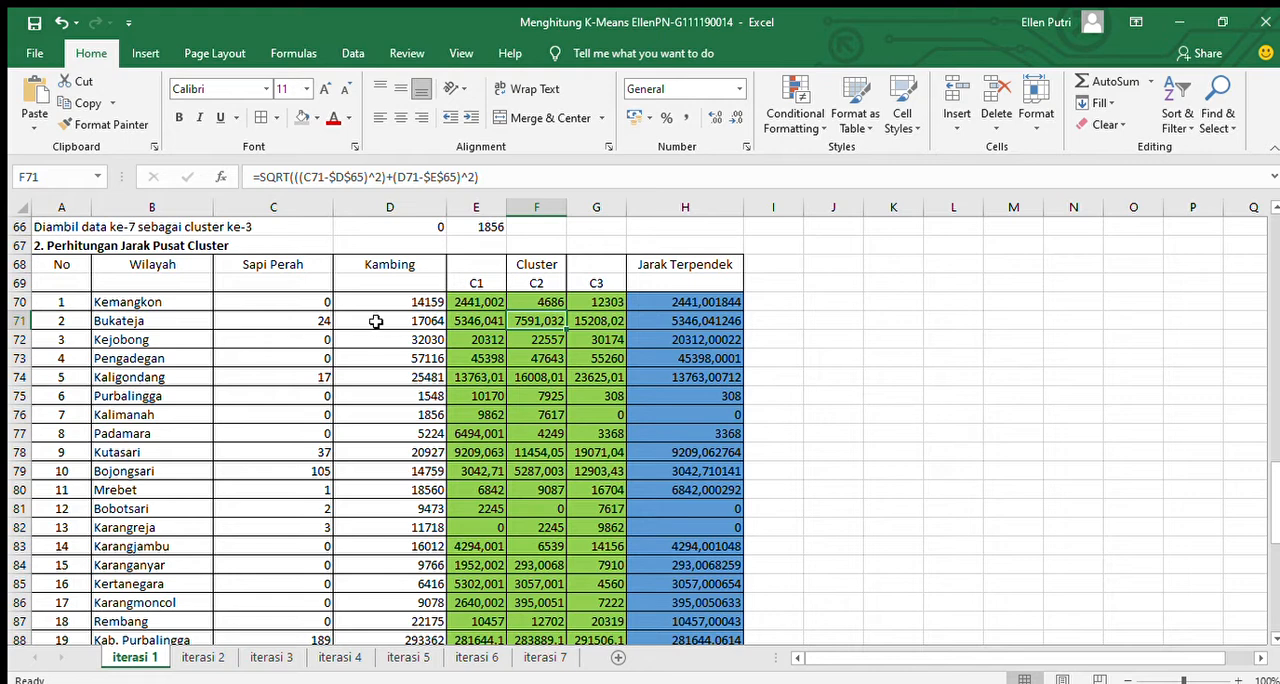
pyautogui.click(490, 320)
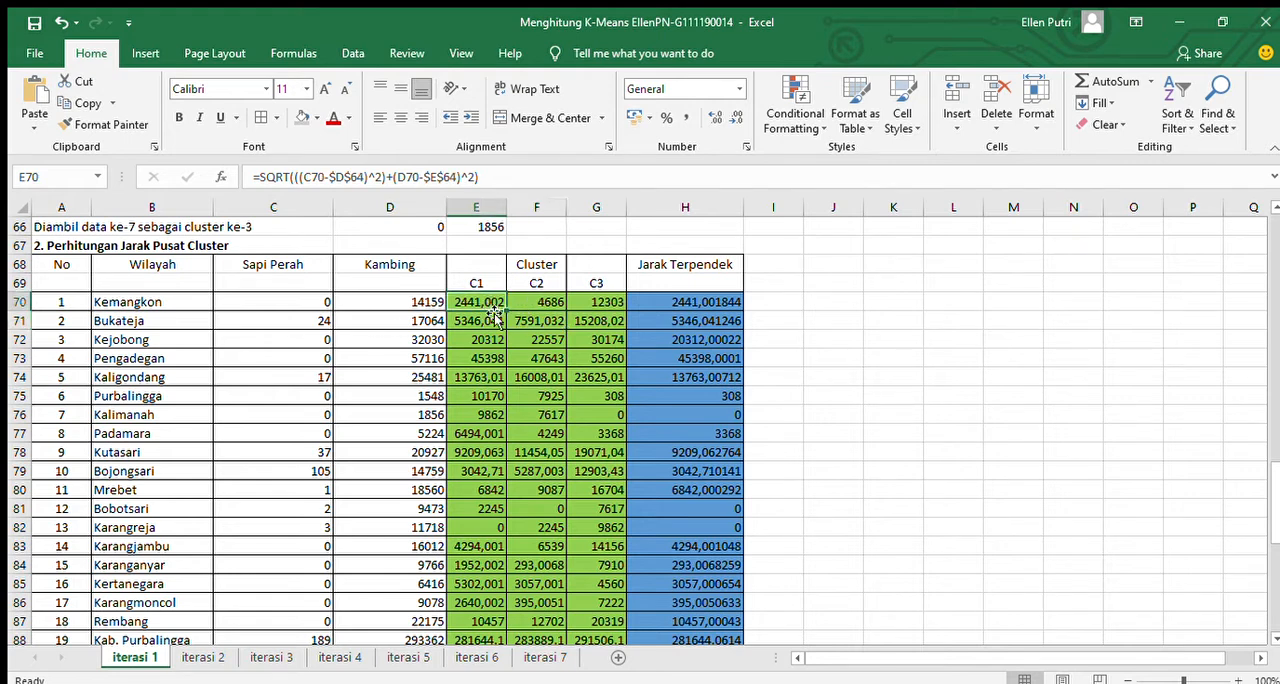
pyautogui.click(490, 299)
pyautogui.click(494, 322)
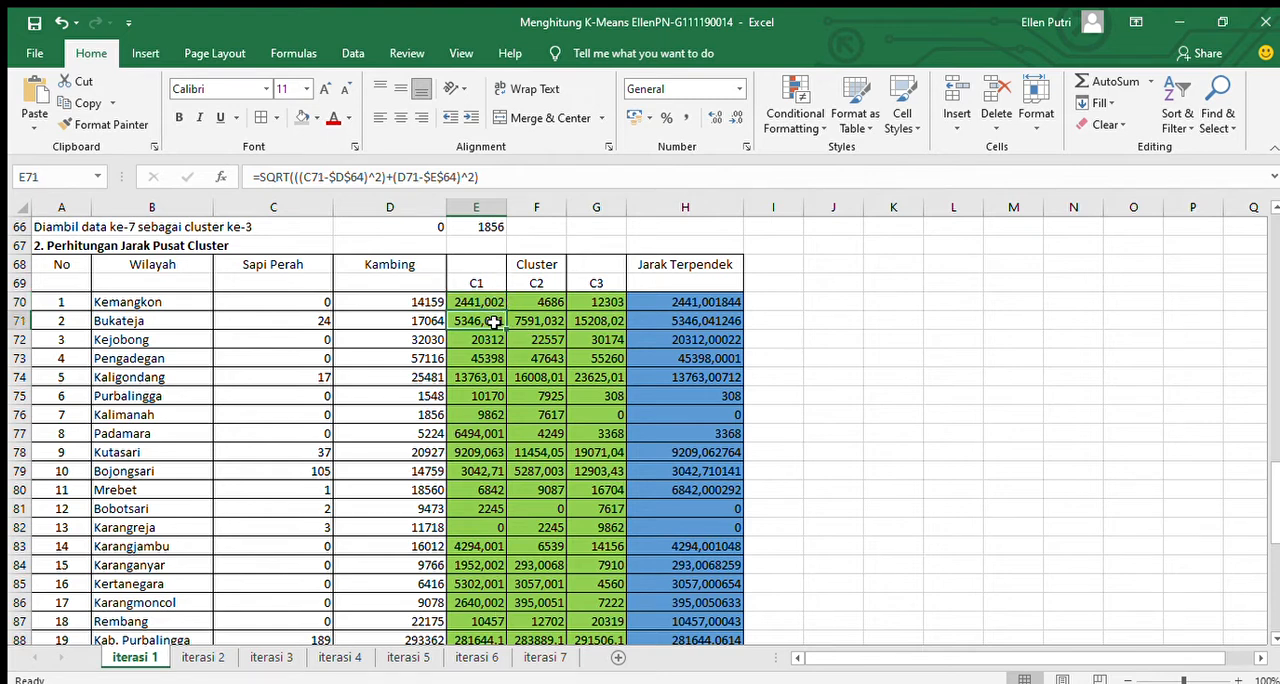
pyautogui.click(484, 338)
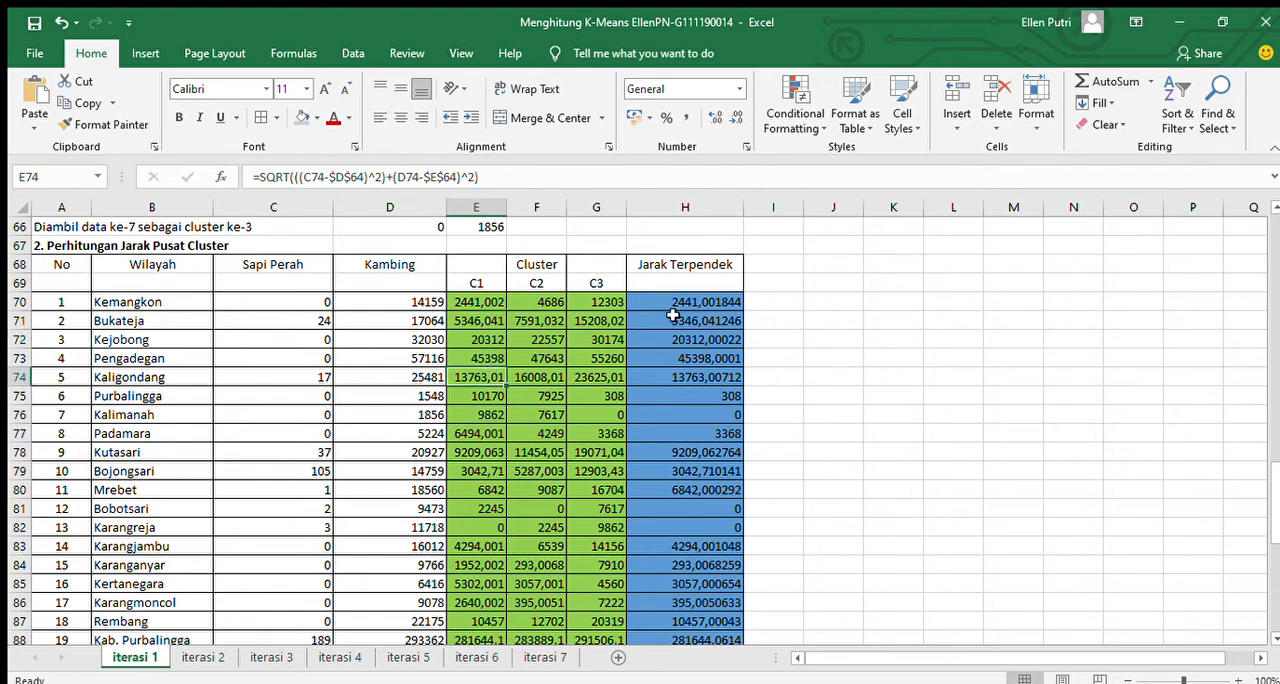
pyautogui.click(605, 318)
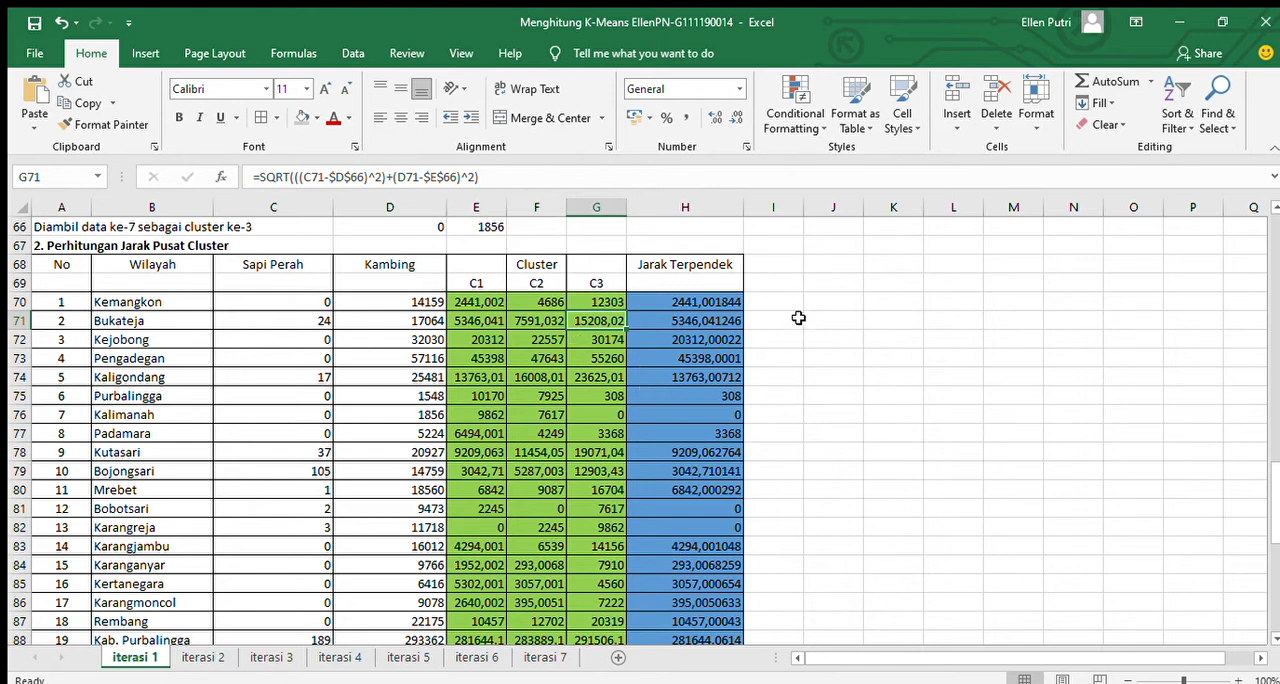
pyautogui.click(700, 302)
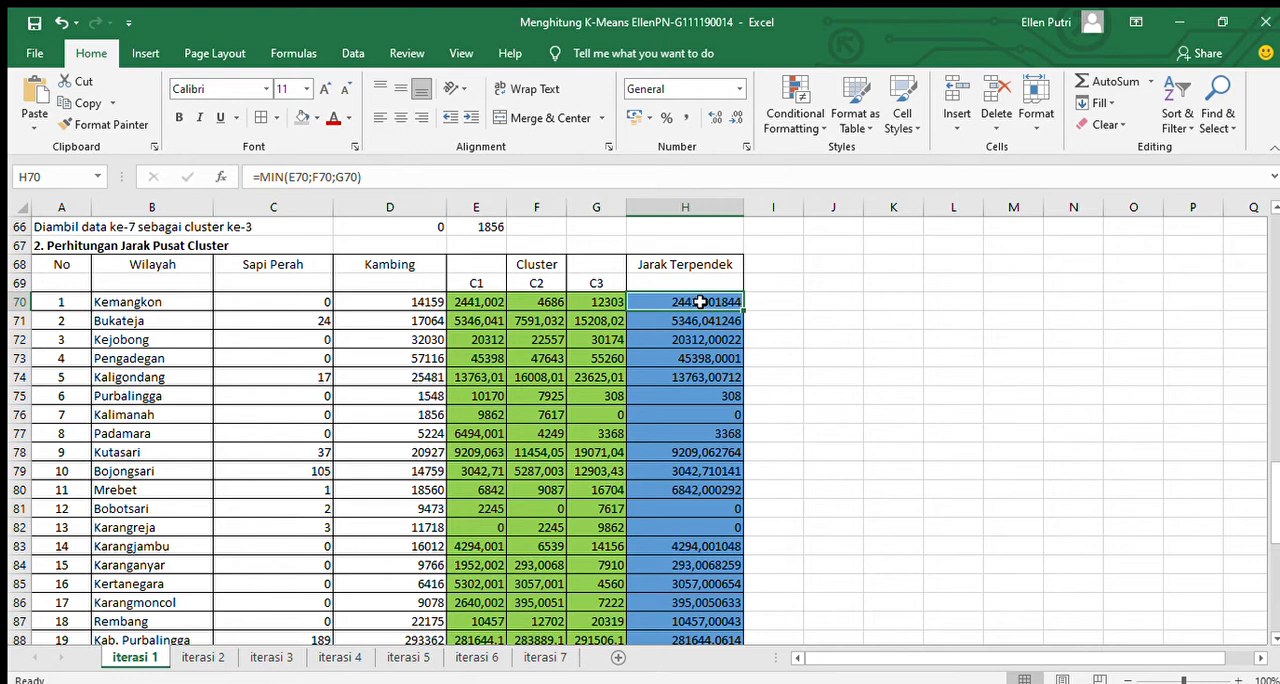
# Trace the C1, C2 and C3 distance cells referenced by Kemangkon's Jarak Terpendek formula in H70, leaving it unedited.
pyautogui.click(441, 176)
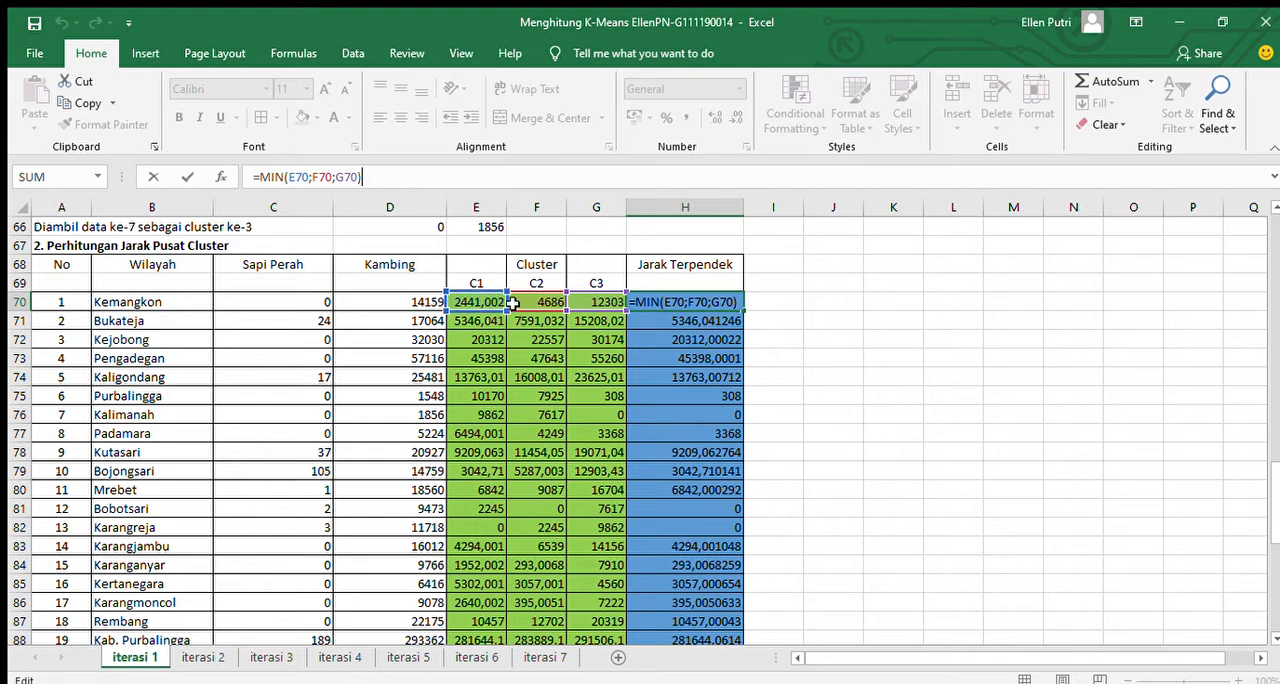
pyautogui.click(770, 312)
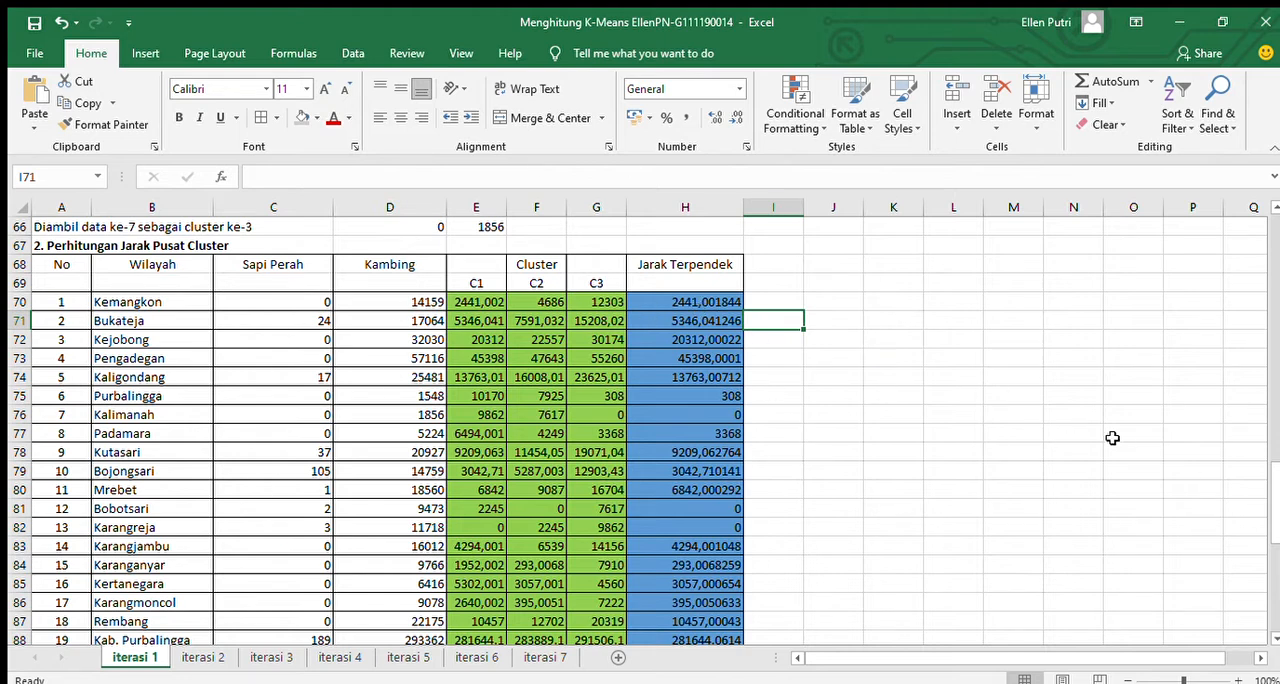
pyautogui.scroll(-6, 1273, 634)
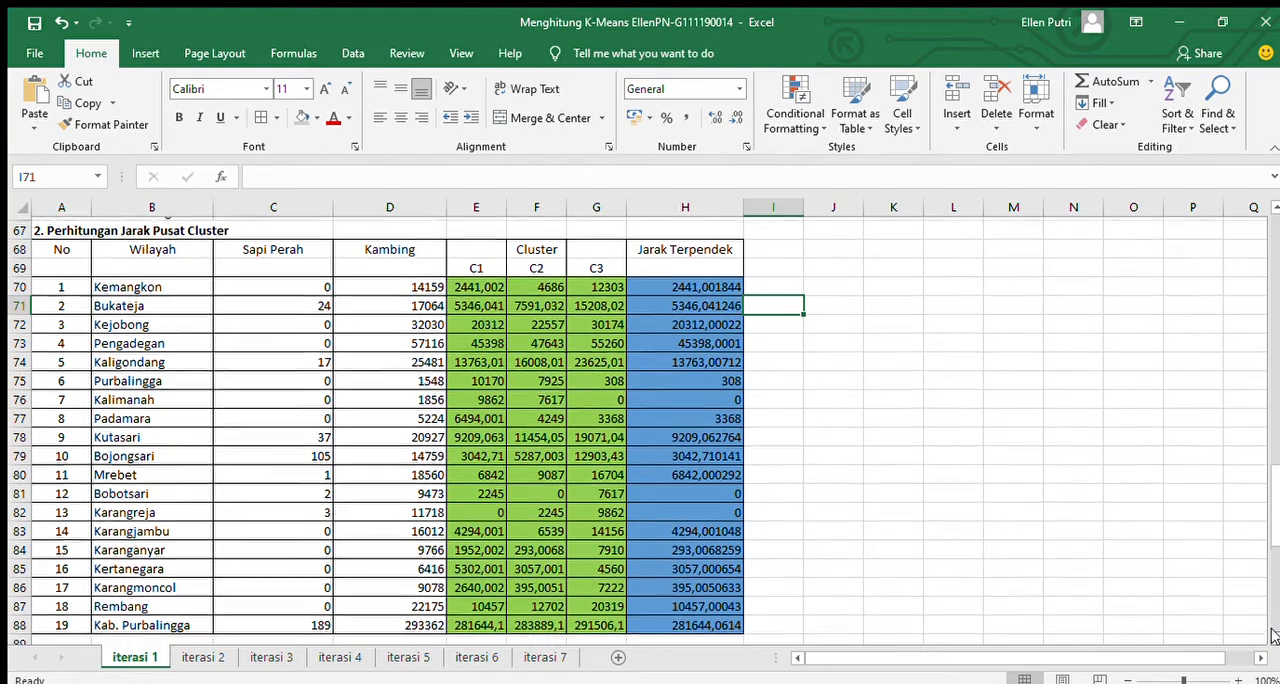
# Compare the Jarak Terpendek distances in section 2 with the C1, C2 and C3 assignments in section 3, Pengelompokkan Data.
pyautogui.scroll(-2, 1273, 634)
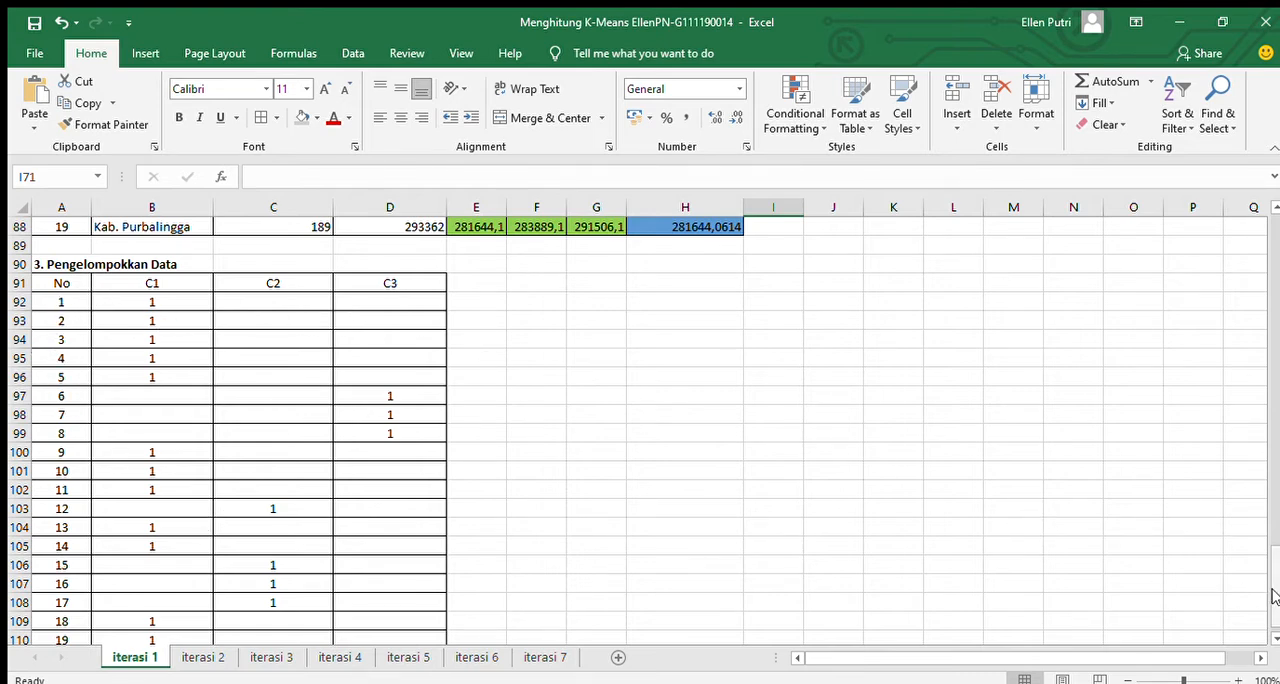
pyautogui.moveTo(1275, 593); pyautogui.dragTo(1274, 563)
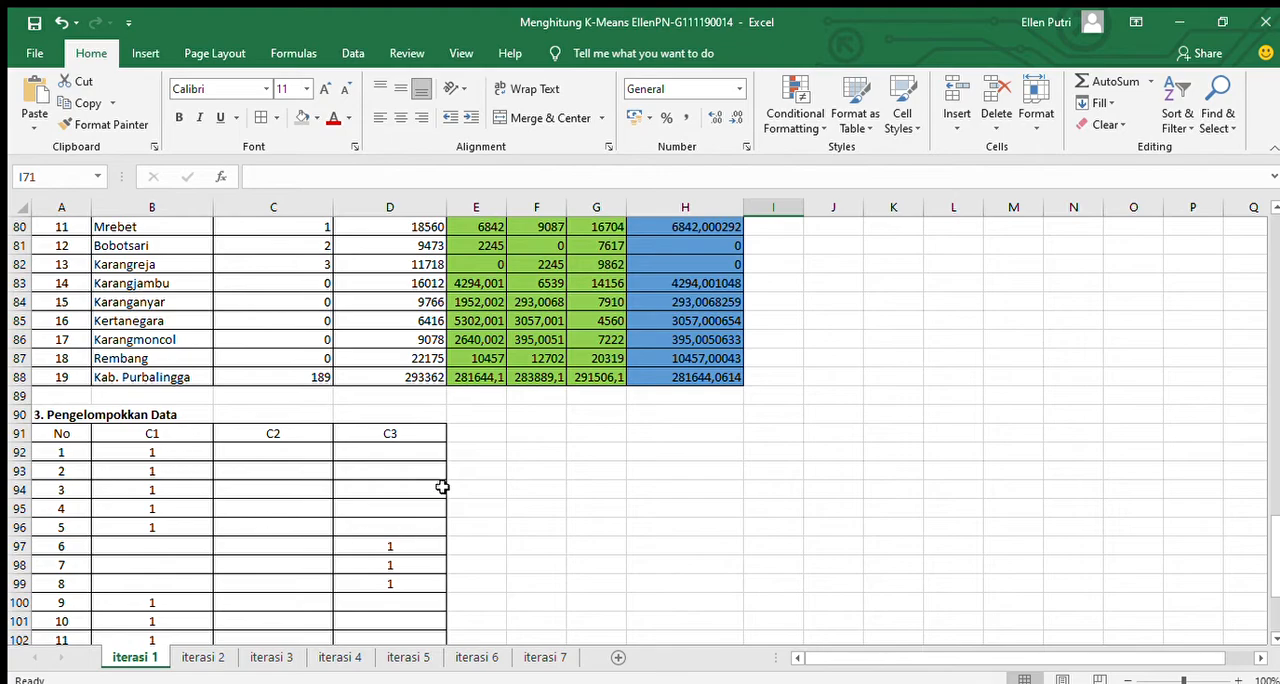
pyautogui.moveTo(1276, 588); pyautogui.dragTo(1276, 532)
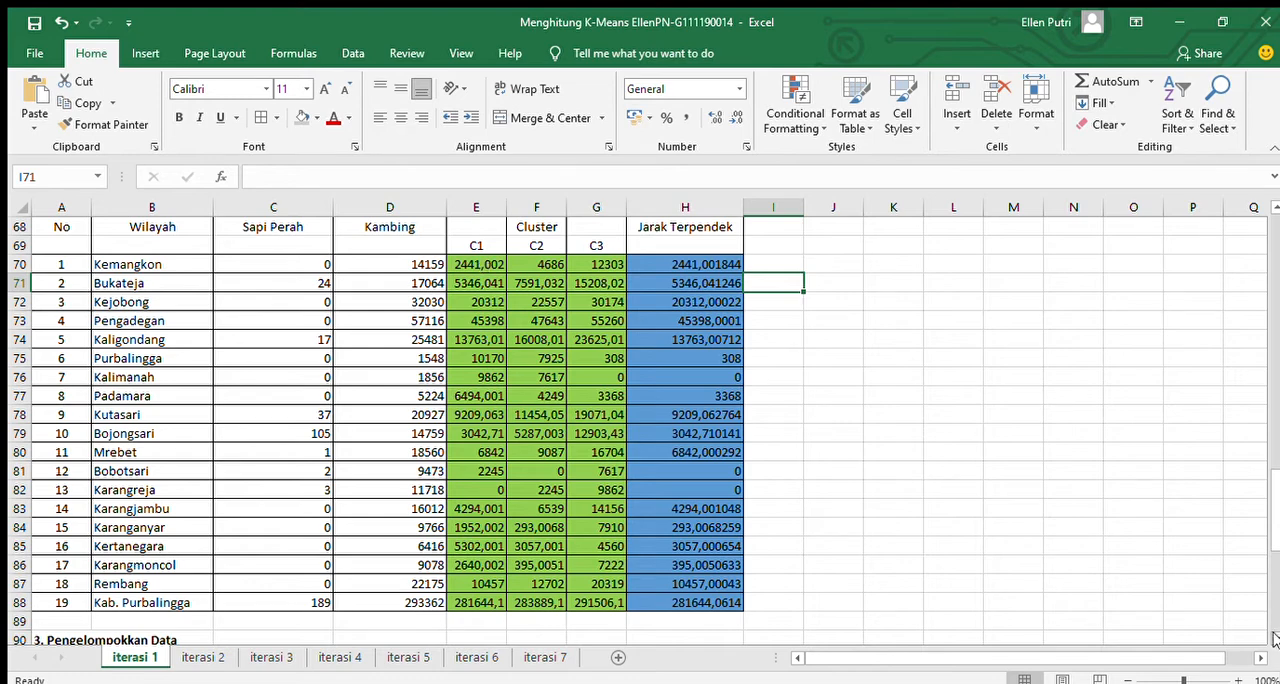
pyautogui.scroll(-4, 1275, 640)
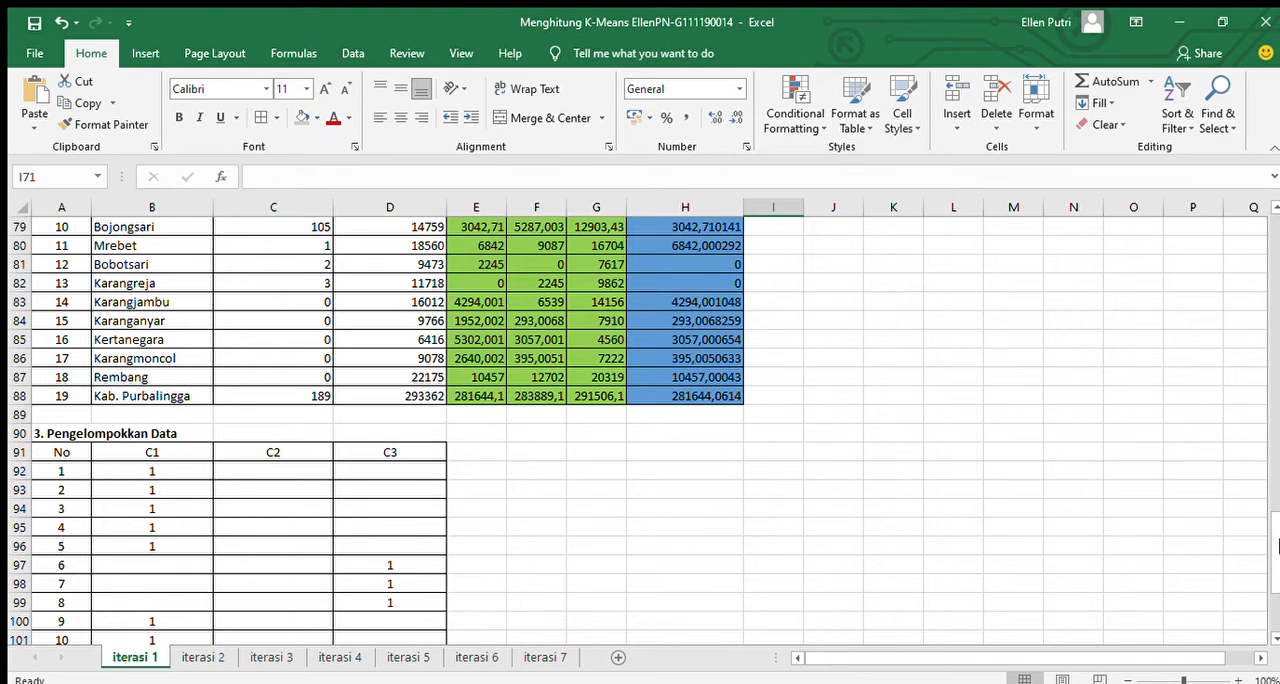
pyautogui.scroll(2, 1275, 530)
pyautogui.moveTo(1275, 530); pyautogui.dragTo(1255, 500)
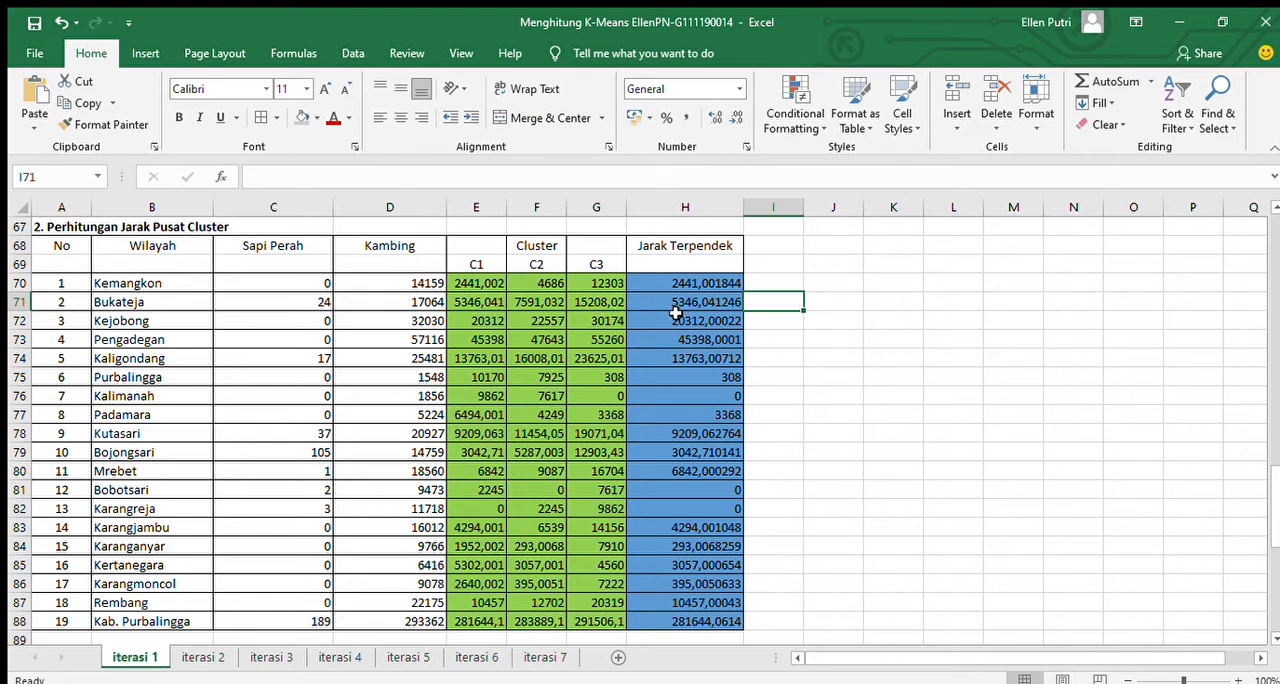
pyautogui.click(663, 305)
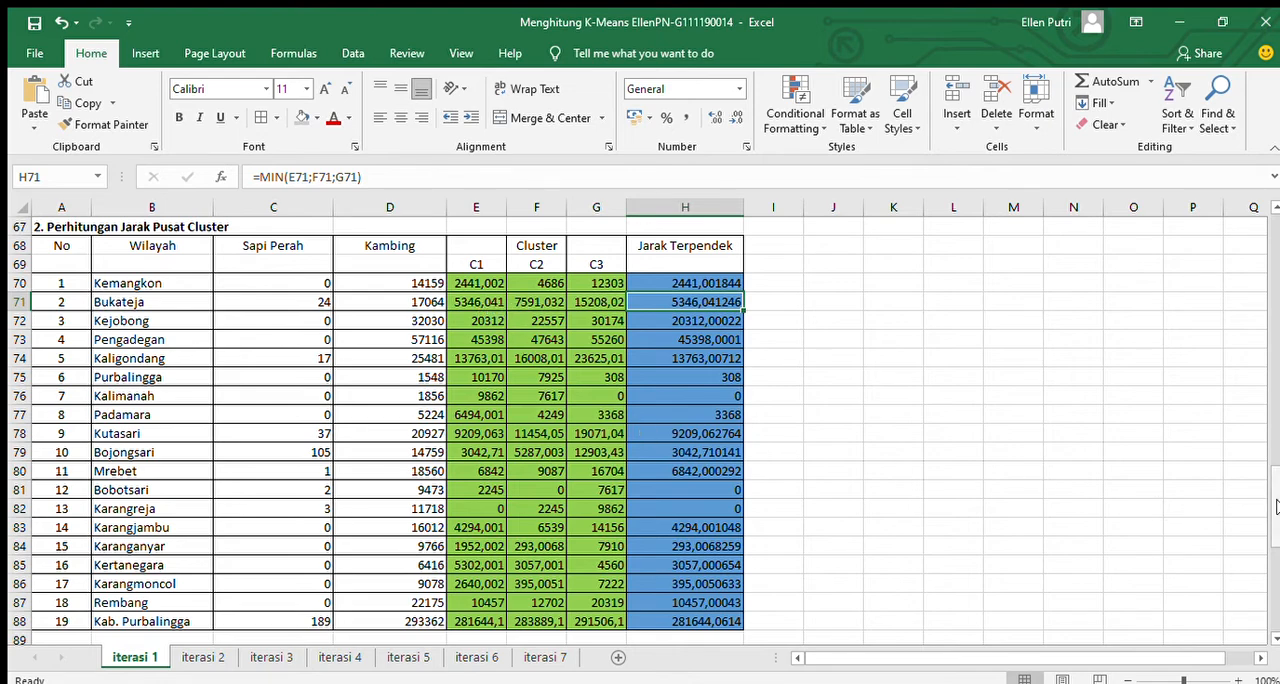
pyautogui.moveTo(1273, 512); pyautogui.dragTo(1274, 632)
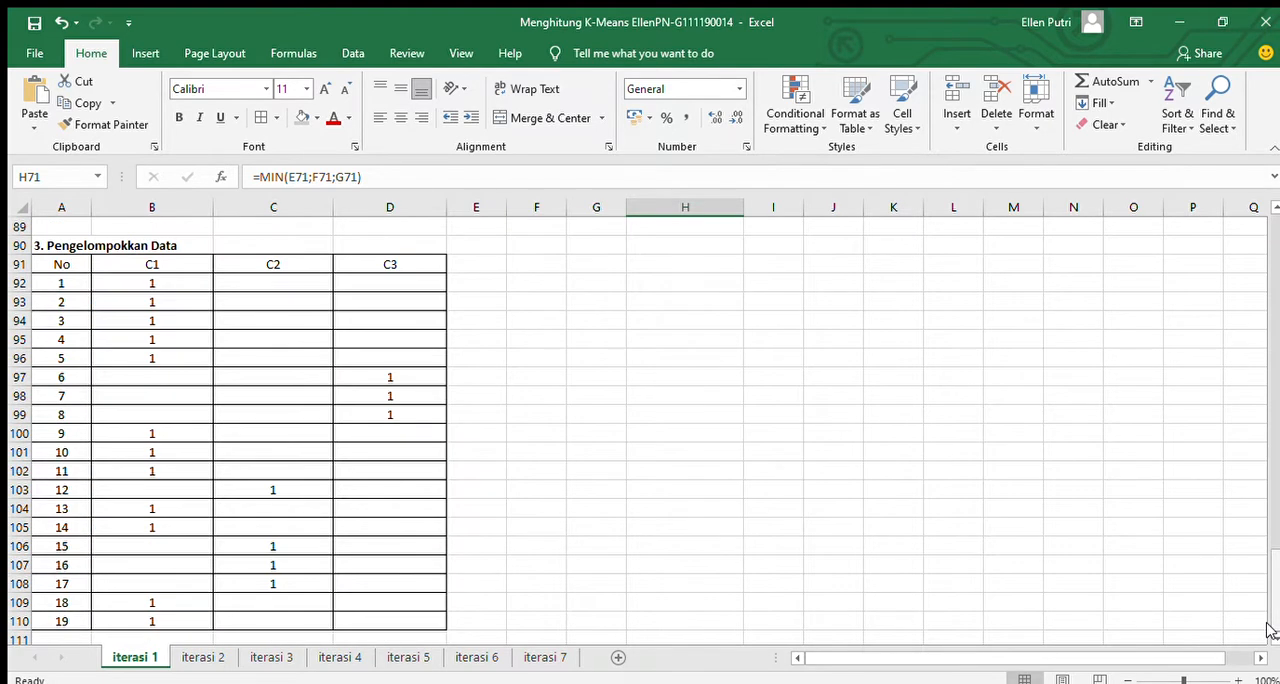
# Compare the grouping tables on the iterasi 1 and iterasi 2 sheets, ending at the Cluster Baru table on iterasi 2.
pyautogui.click(195, 660)
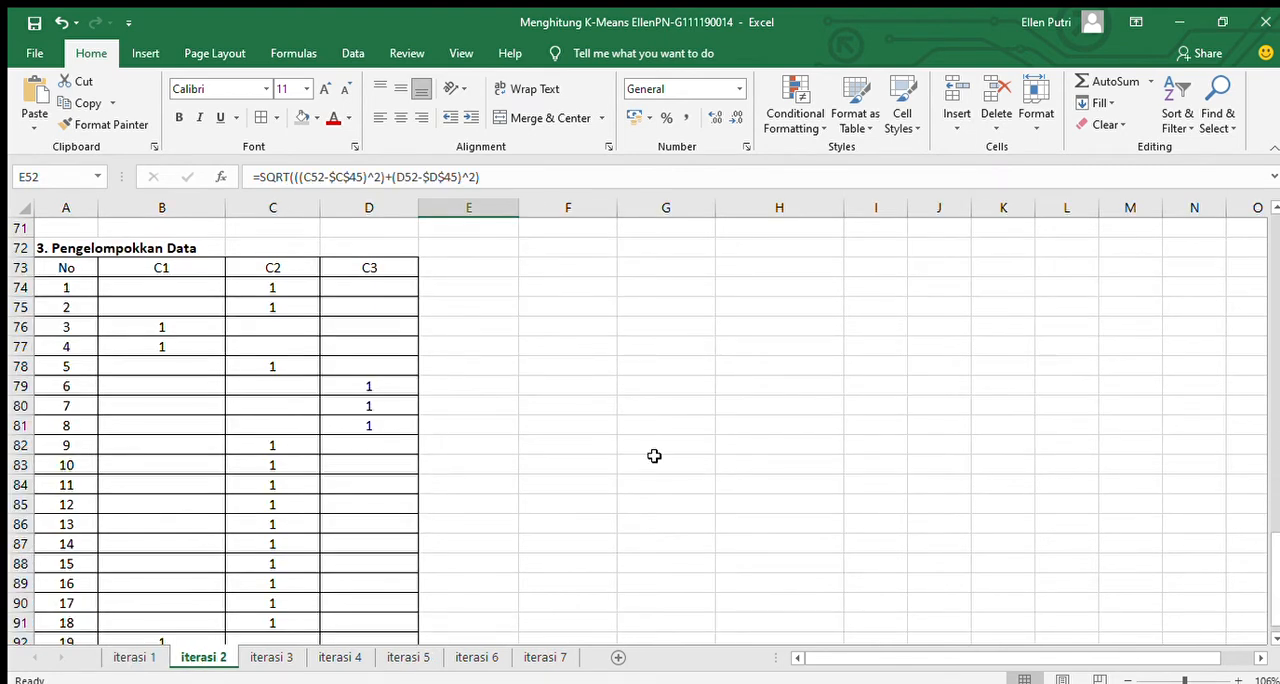
pyautogui.click(153, 655)
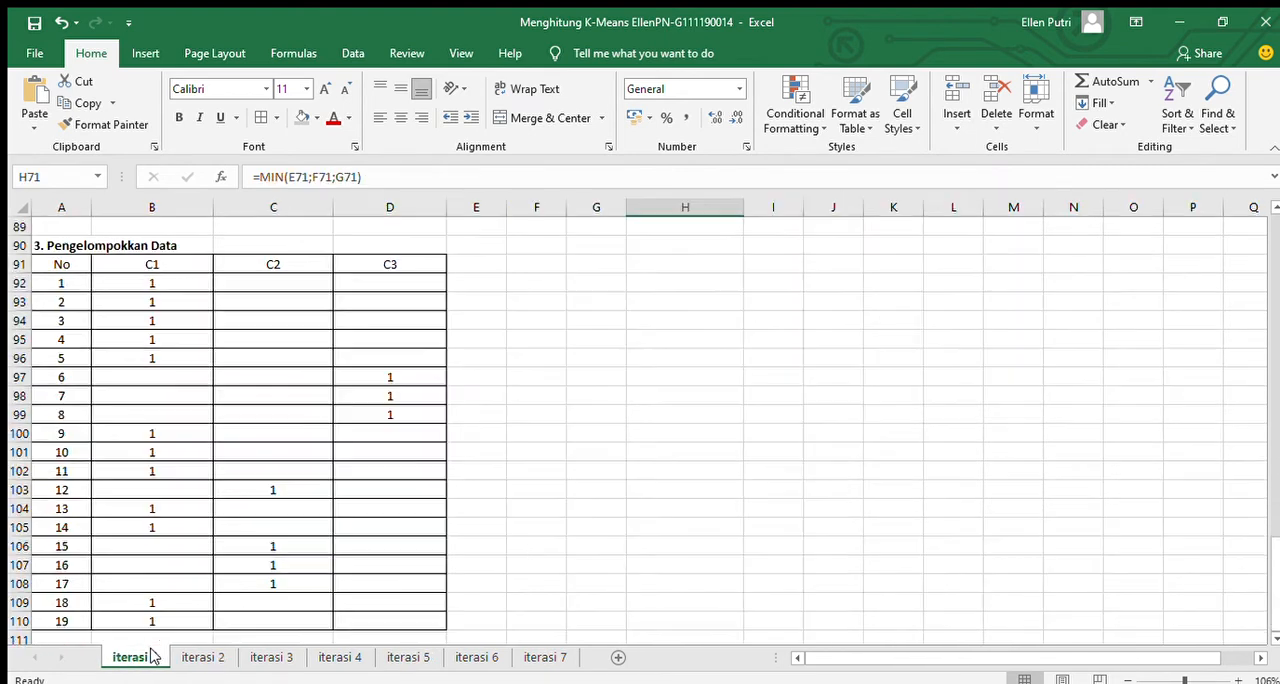
pyautogui.click(203, 656)
pyautogui.moveTo(1277, 566); pyautogui.dragTo(1277, 341)
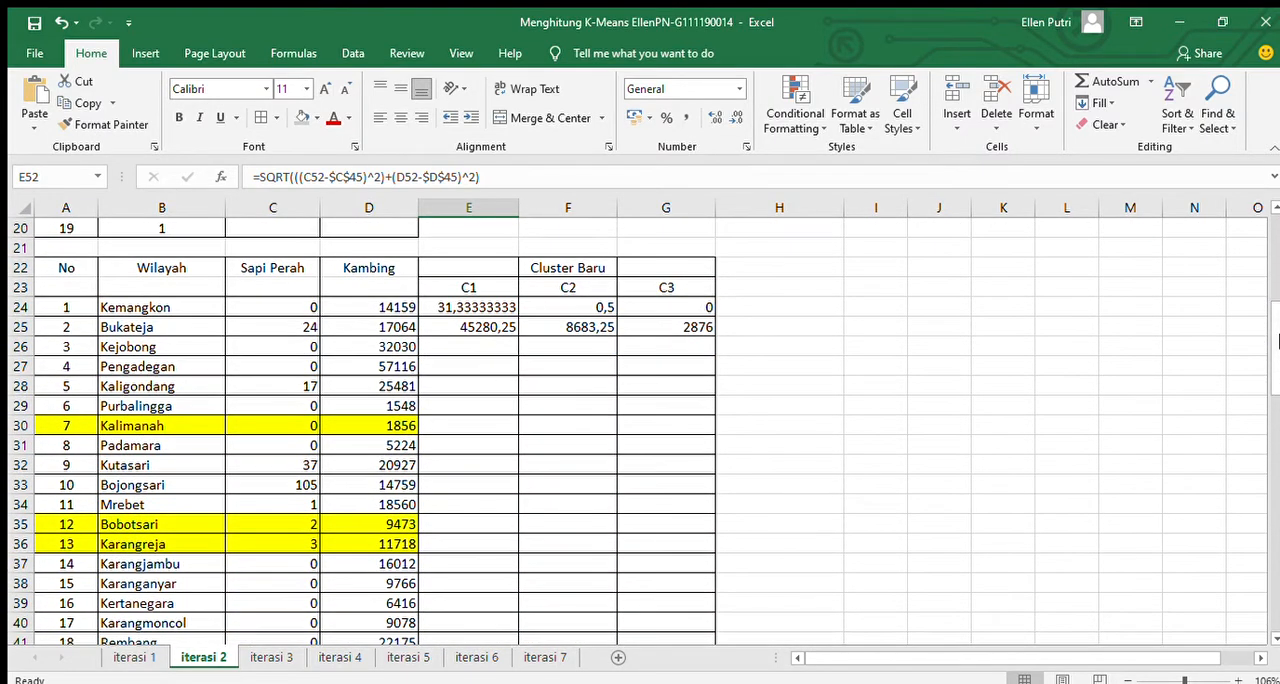
# Check the C1 Cluster Baru formula in E24 against the C1 assignments in the grouping table above it.
pyautogui.click(456, 308)
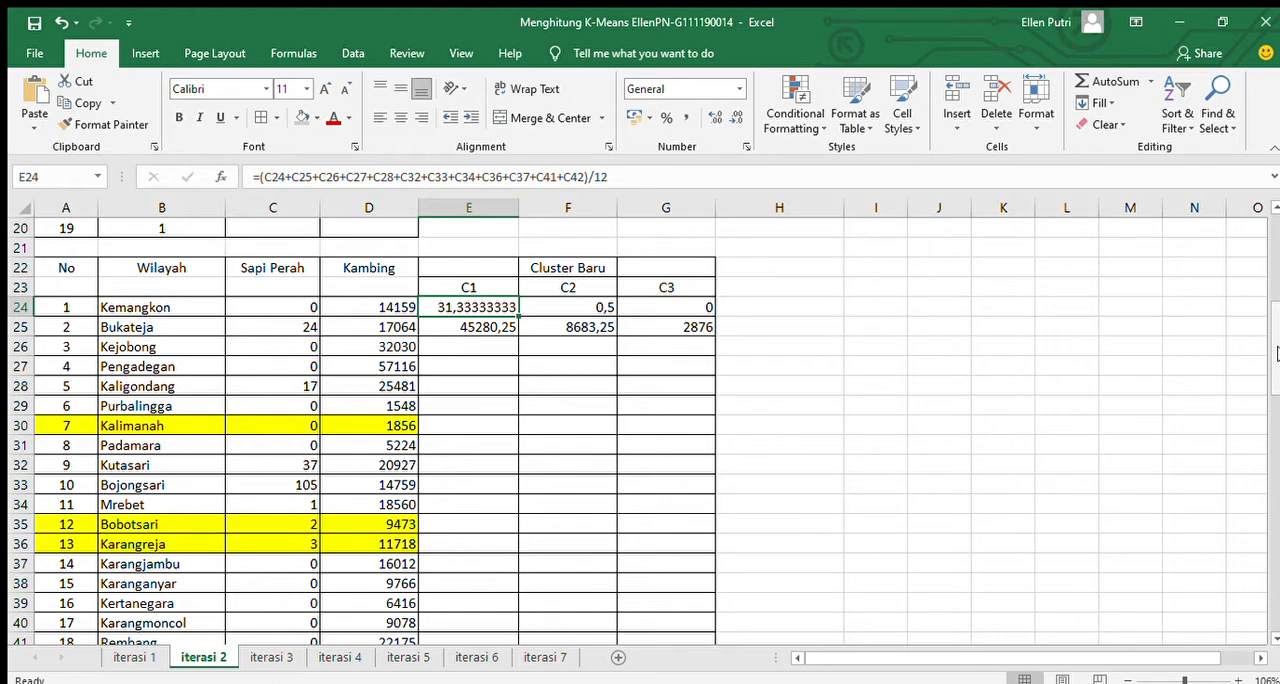
pyautogui.moveTo(1277, 352); pyautogui.dragTo(1277, 304)
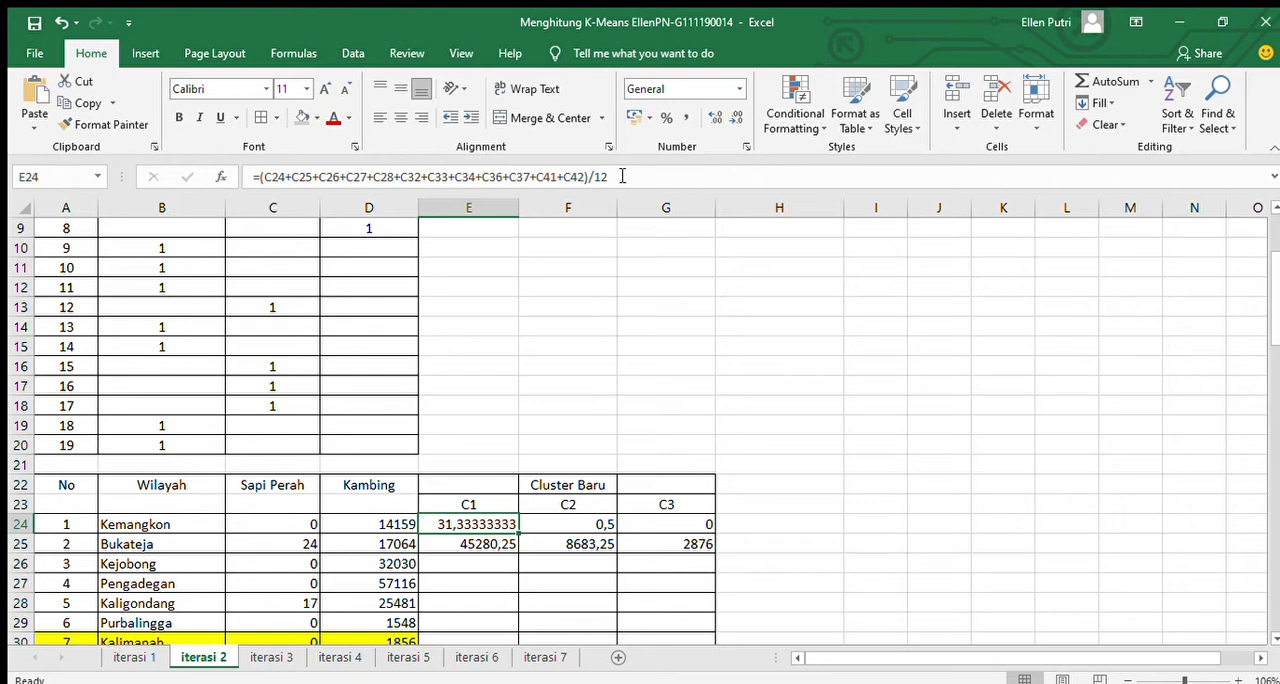
pyautogui.moveTo(1273, 312); pyautogui.dragTo(1273, 275)
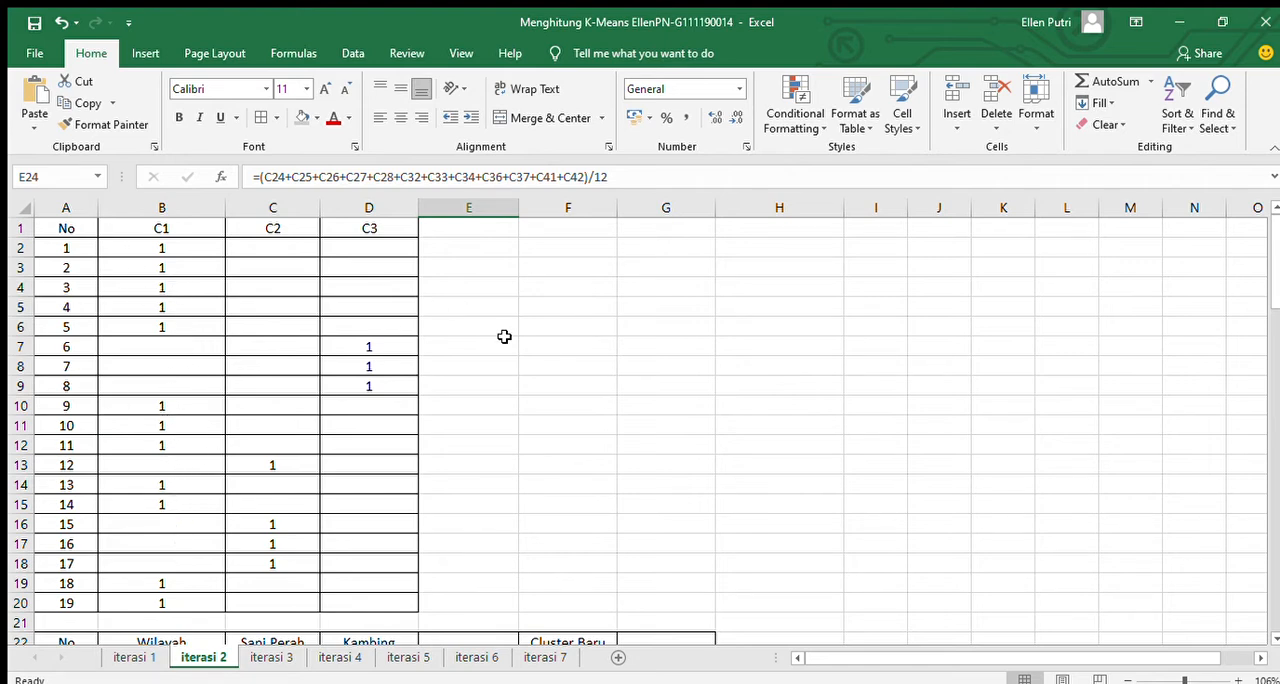
pyautogui.moveTo(1274, 295); pyautogui.dragTo(1277, 335)
pyautogui.scroll(-4, 643, 301)
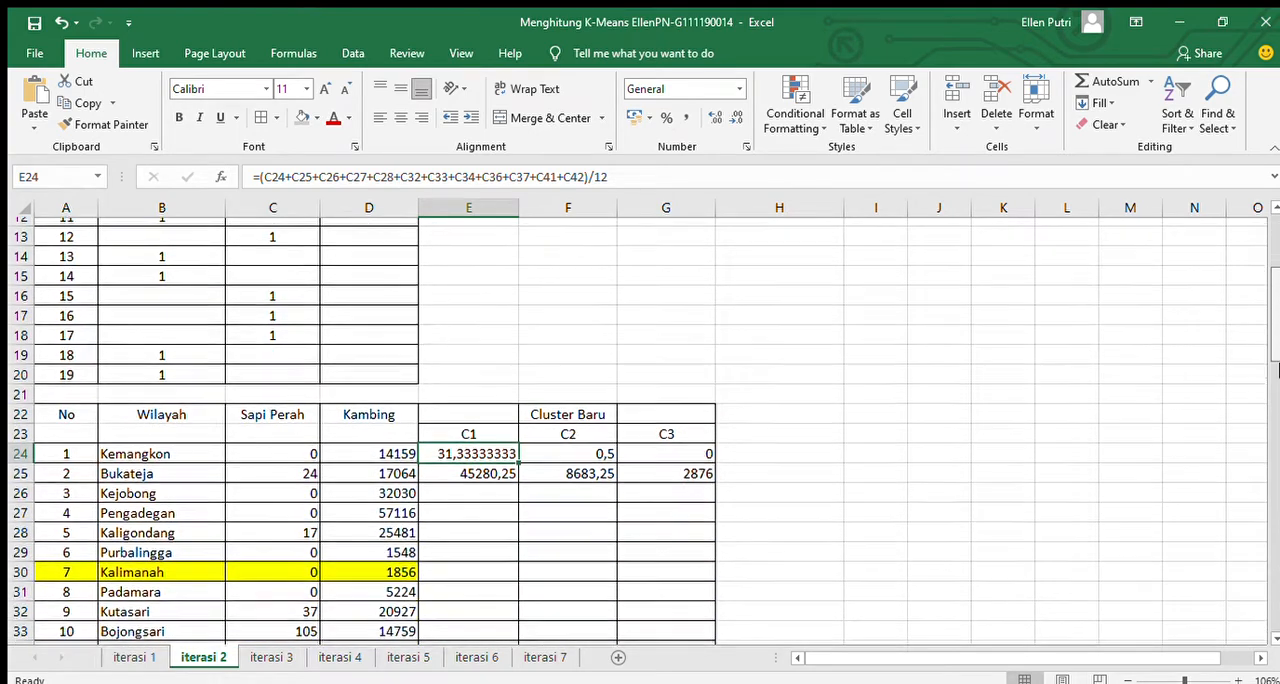
# Trace the Sapi Perah and Kambing cells averaged by the C1 Cluster Baru formulas in E24 and E25, leaving both unedited.
pyautogui.click(620, 178)
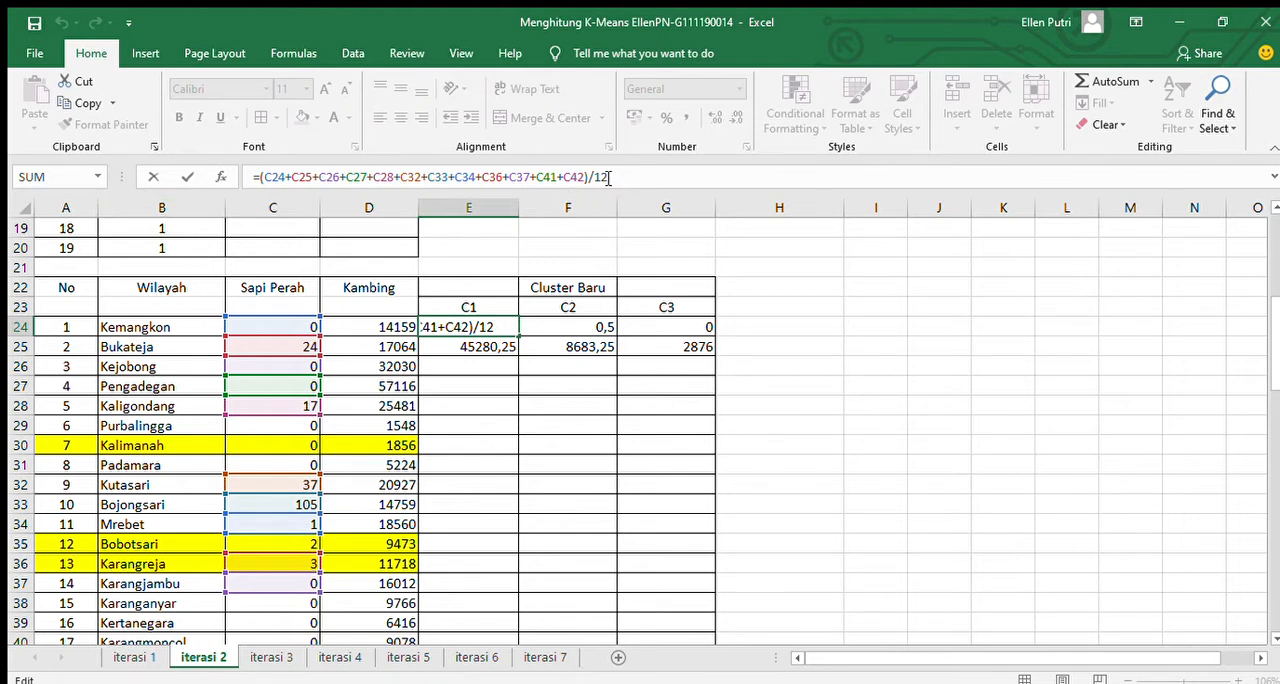
pyautogui.click(533, 367)
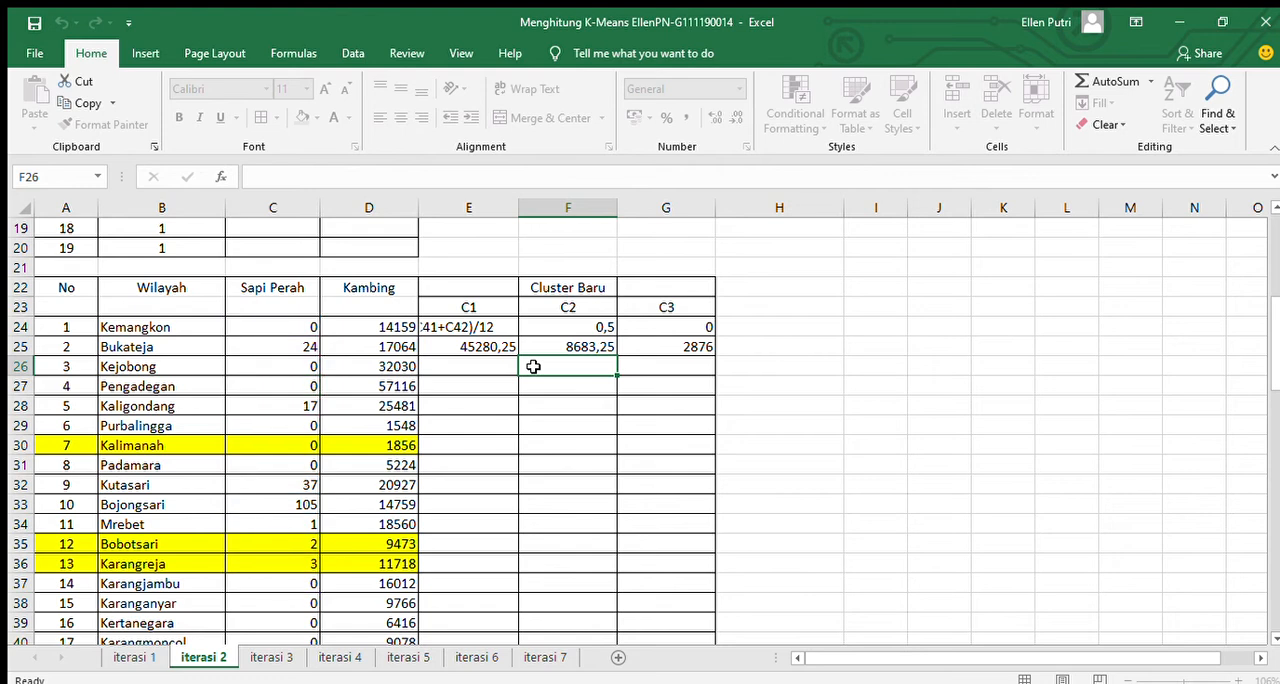
pyautogui.click(490, 362)
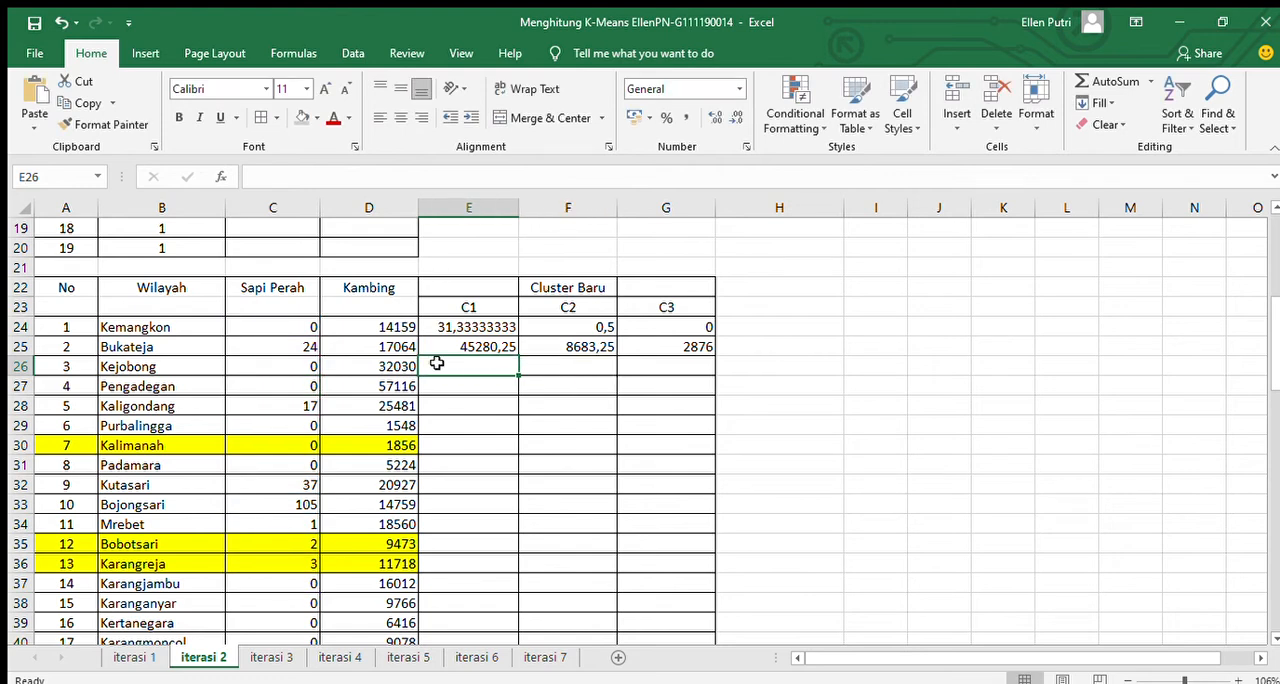
pyautogui.click(497, 338)
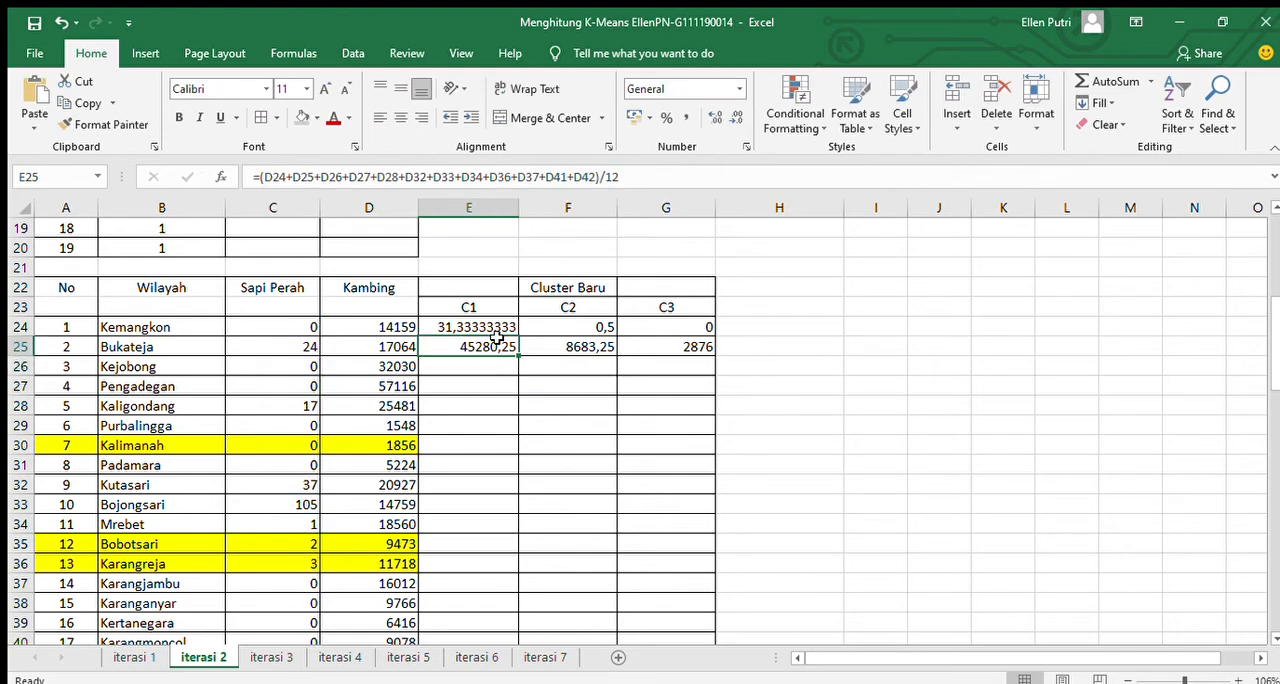
pyautogui.click(654, 179)
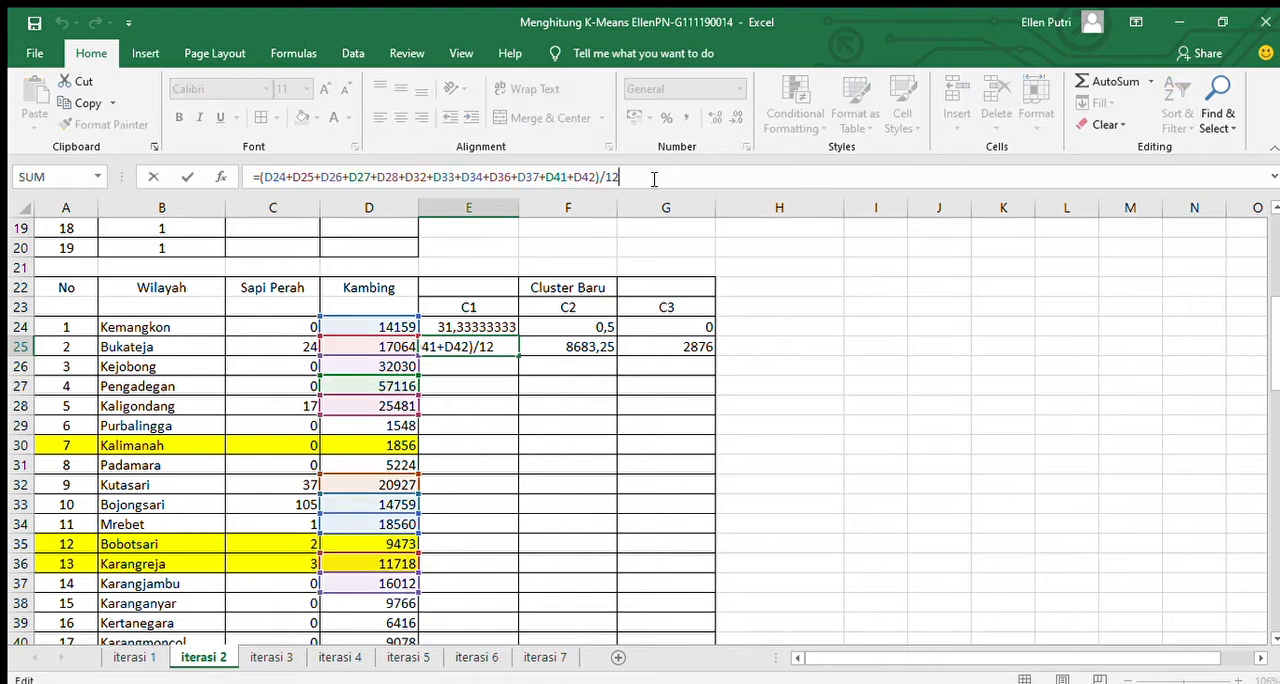
pyautogui.click(522, 330)
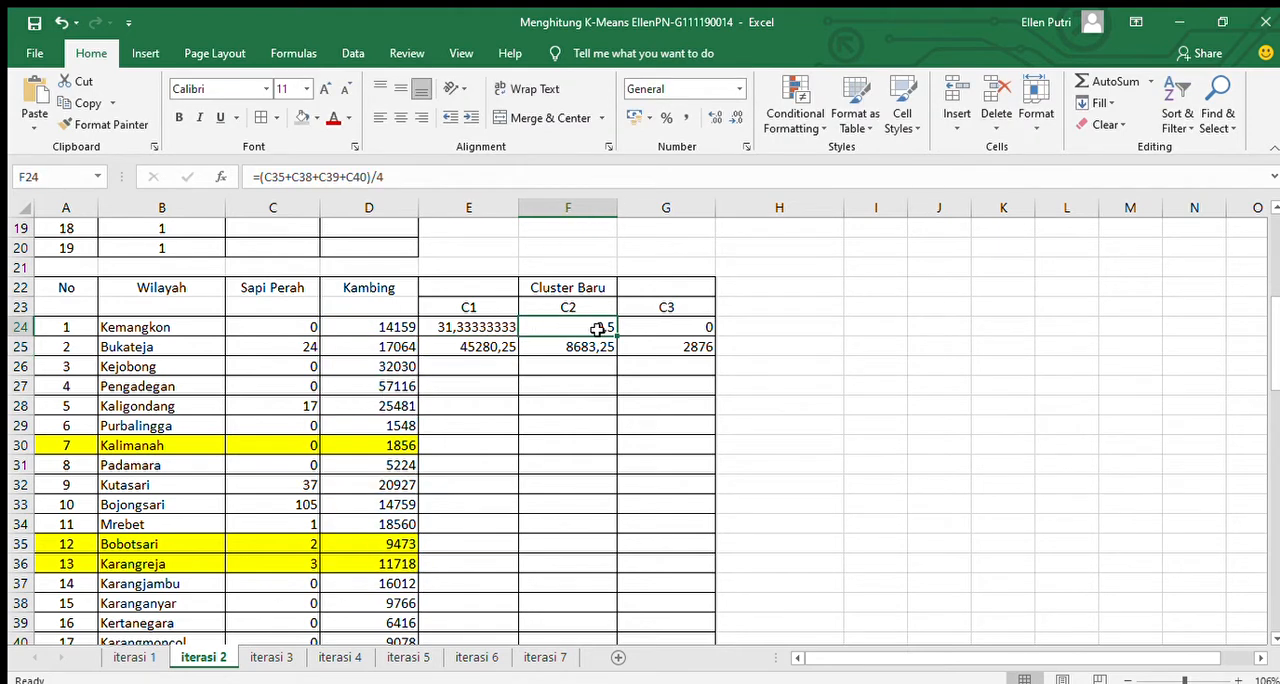
pyautogui.click(512, 348)
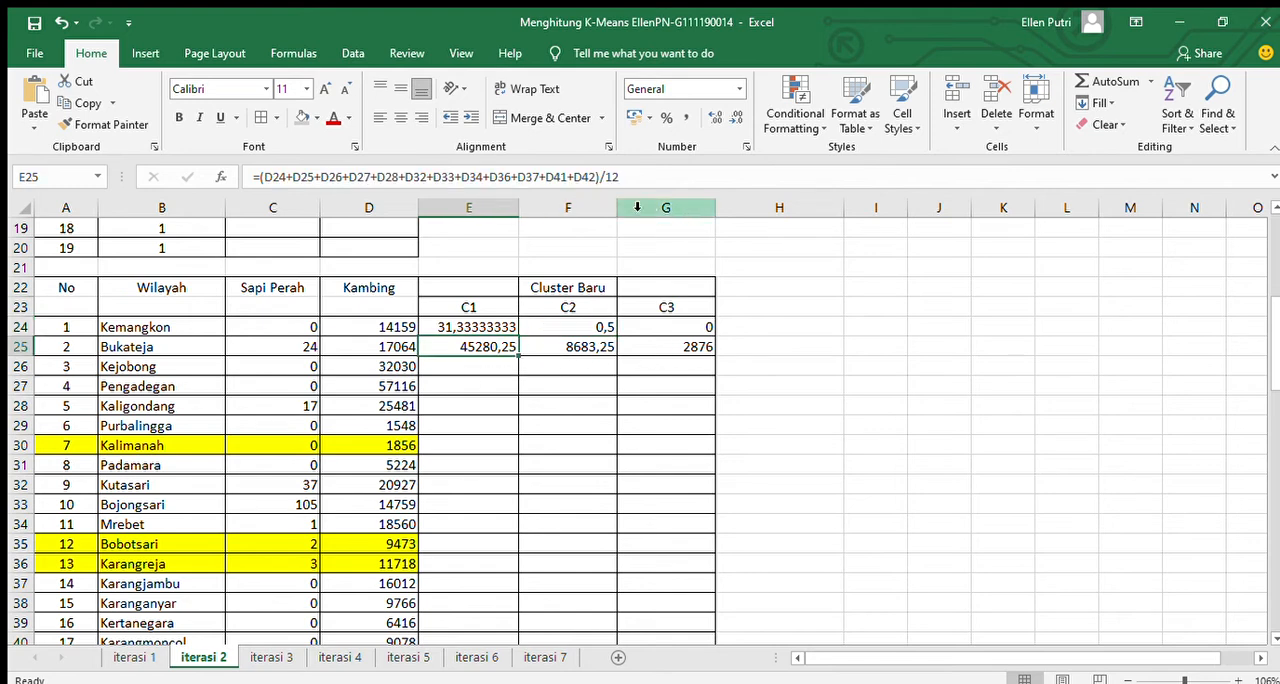
# Trace the Sapi Perah cells averaged by the C2 Cluster Baru formula in F24, leaving the formula unedited.
pyautogui.click(601, 330)
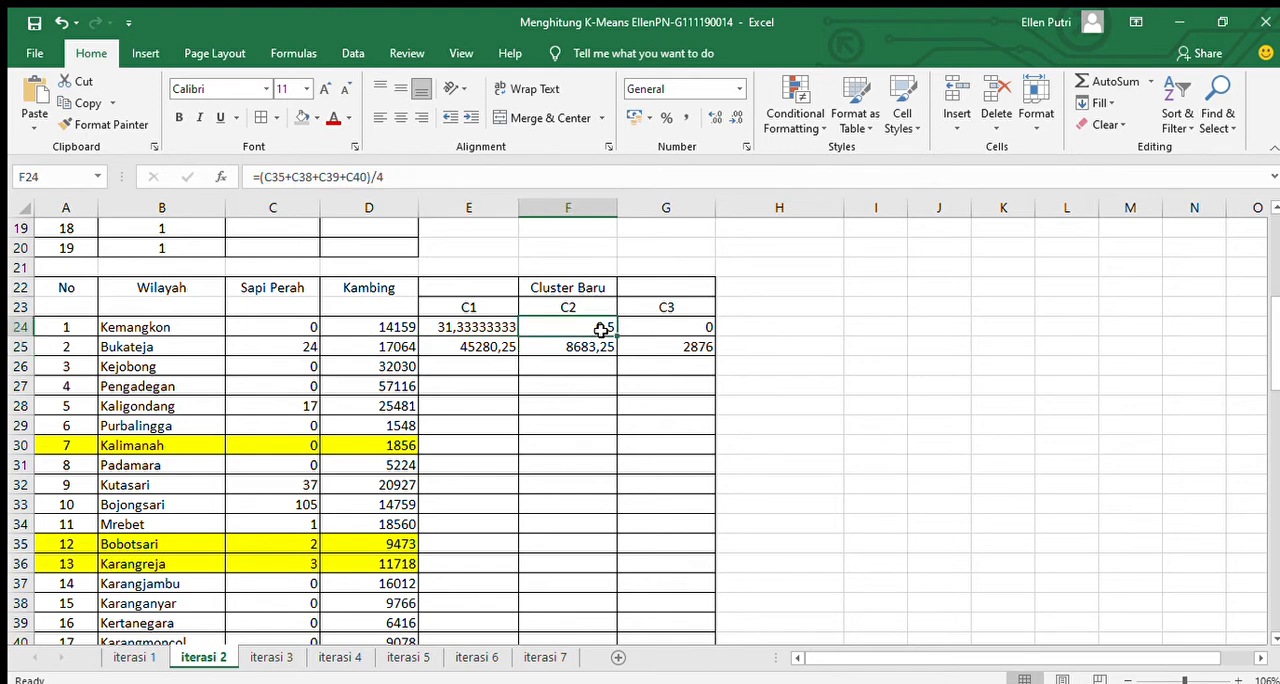
pyautogui.click(465, 175)
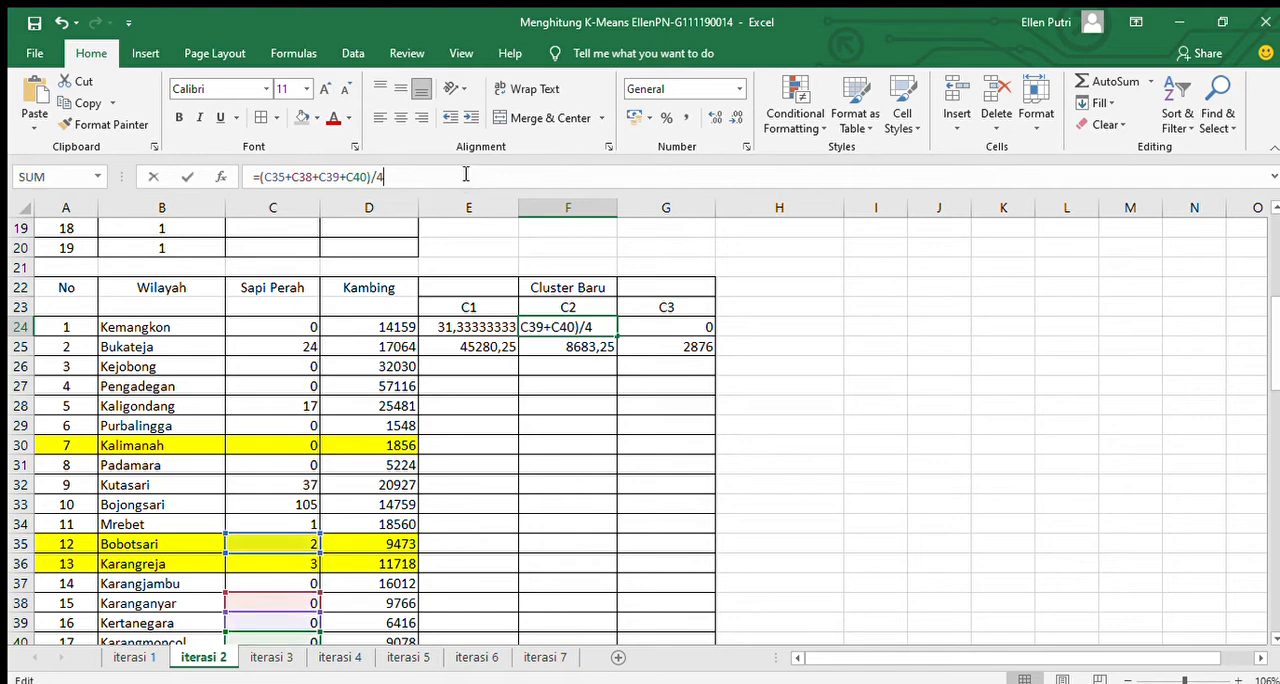
pyautogui.click(800, 290)
pyautogui.moveTo(1276, 367)
pyautogui.mouseDown()
pyautogui.moveTo(1273, 287)
pyautogui.moveTo(1272, 404)
pyautogui.moveTo(1272, 380)
pyautogui.mouseUp()
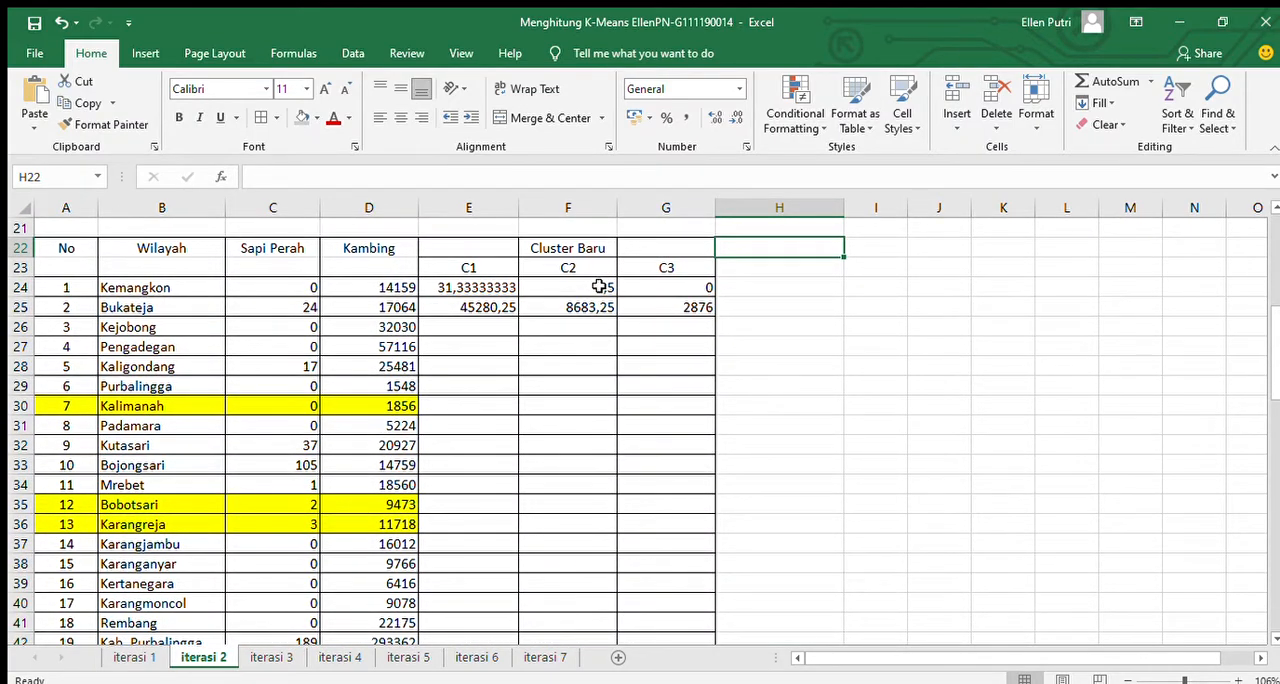
pyautogui.click(600, 287)
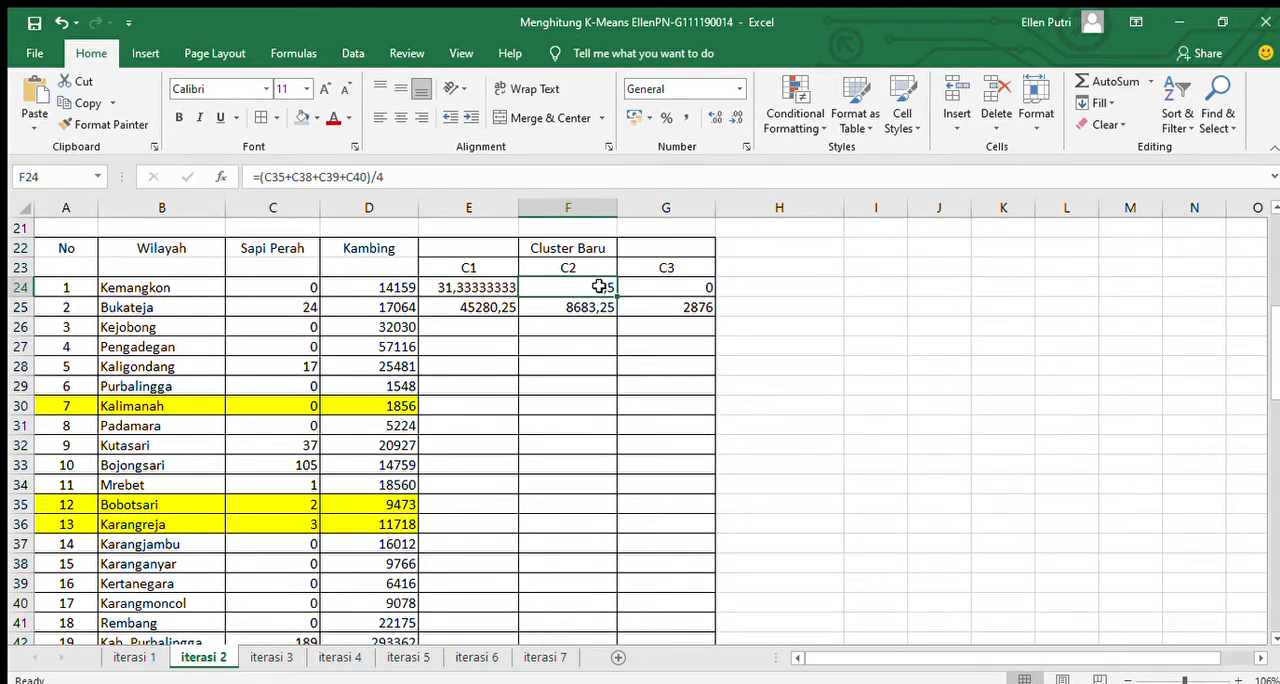
pyautogui.click(451, 176)
pyautogui.click(597, 426)
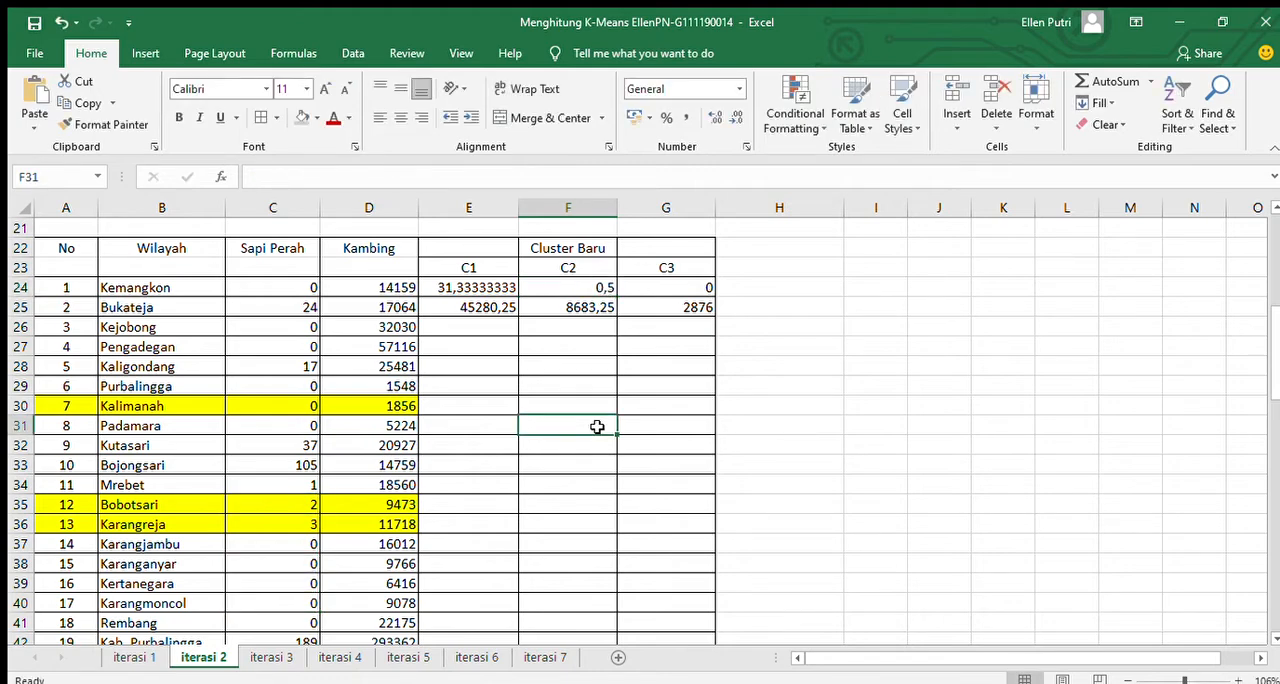
# Compare the second iteration's starting centres in rows 45 to 47 with the Cluster Baru results in rows 24 and 25.
pyautogui.moveTo(1274, 365); pyautogui.dragTo(1277, 466)
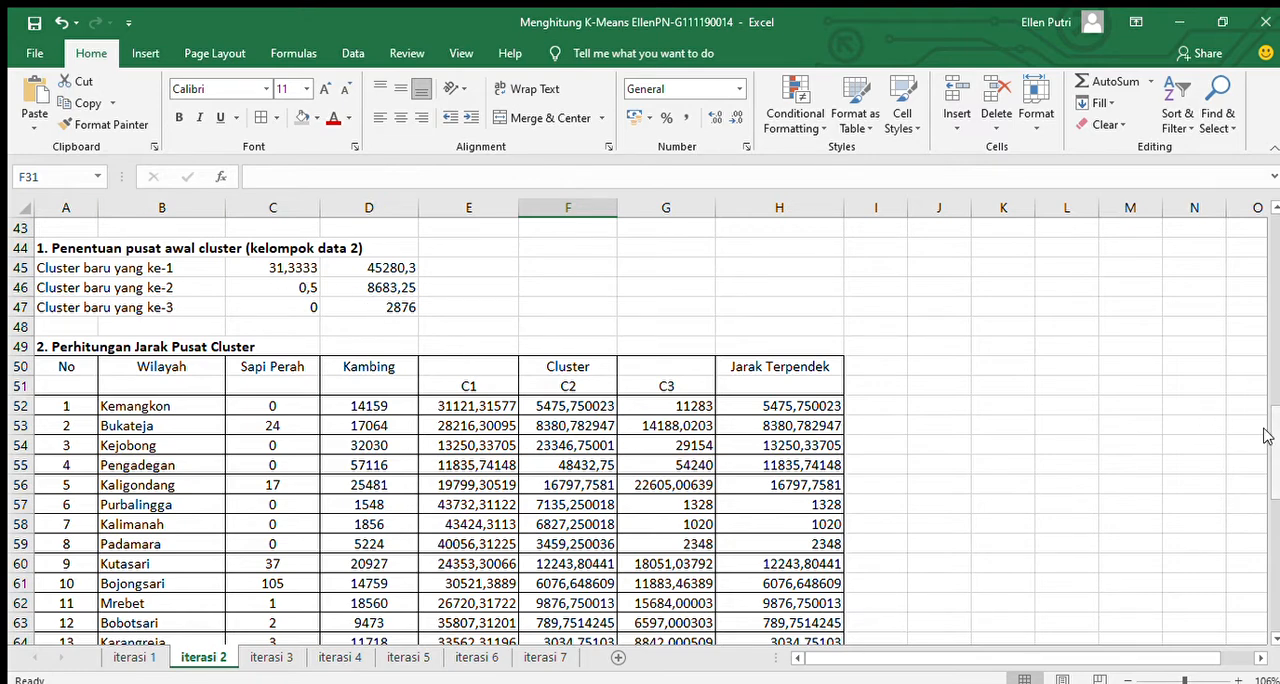
pyautogui.moveTo(1266, 435); pyautogui.dragTo(1265, 345)
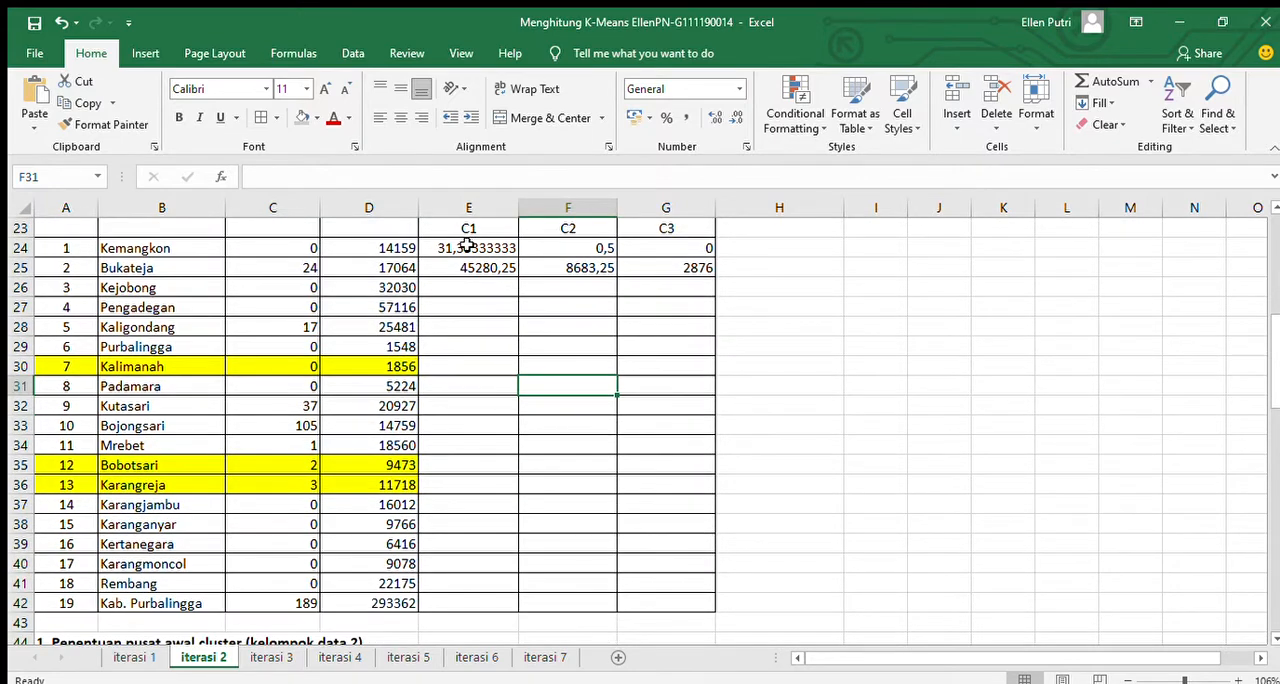
pyautogui.moveTo(1277, 388); pyautogui.dragTo(1277, 481)
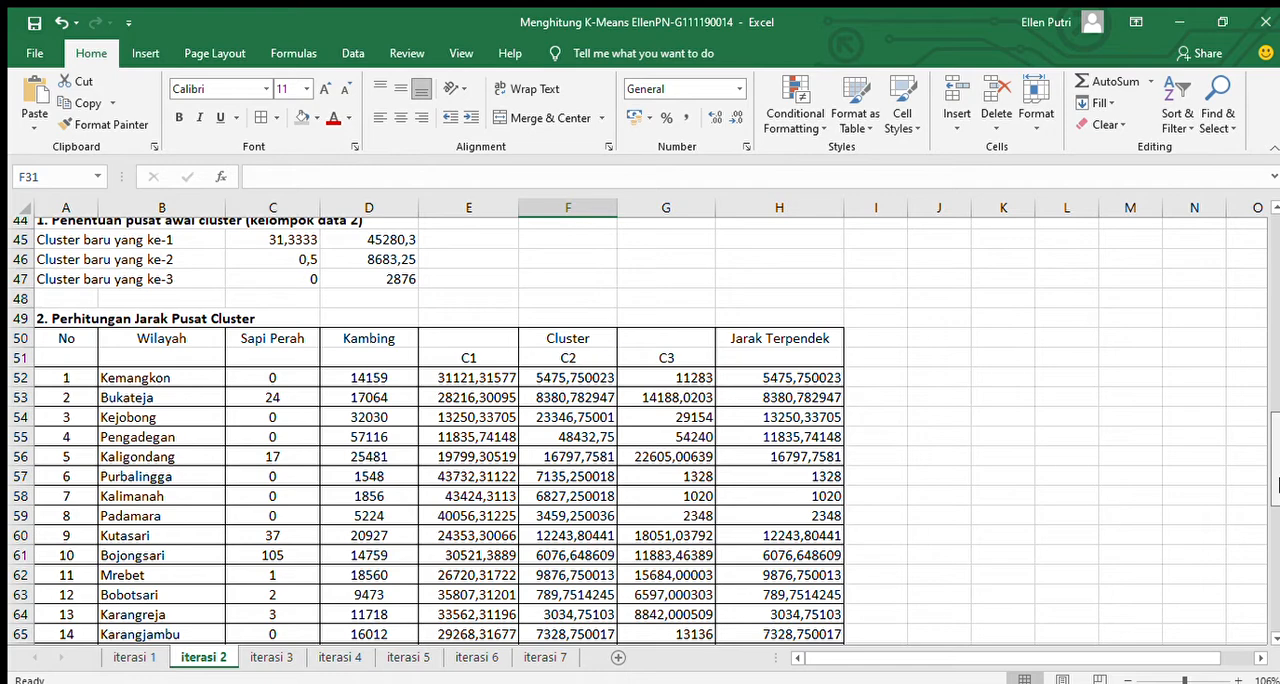
# Trace the data and centre cells used by the C1 distance formula in E52 of iteration 2, leaving the formula unedited.
pyautogui.scroll(-1, 1277, 484)
pyautogui.moveTo(1277, 484); pyautogui.dragTo(1272, 500)
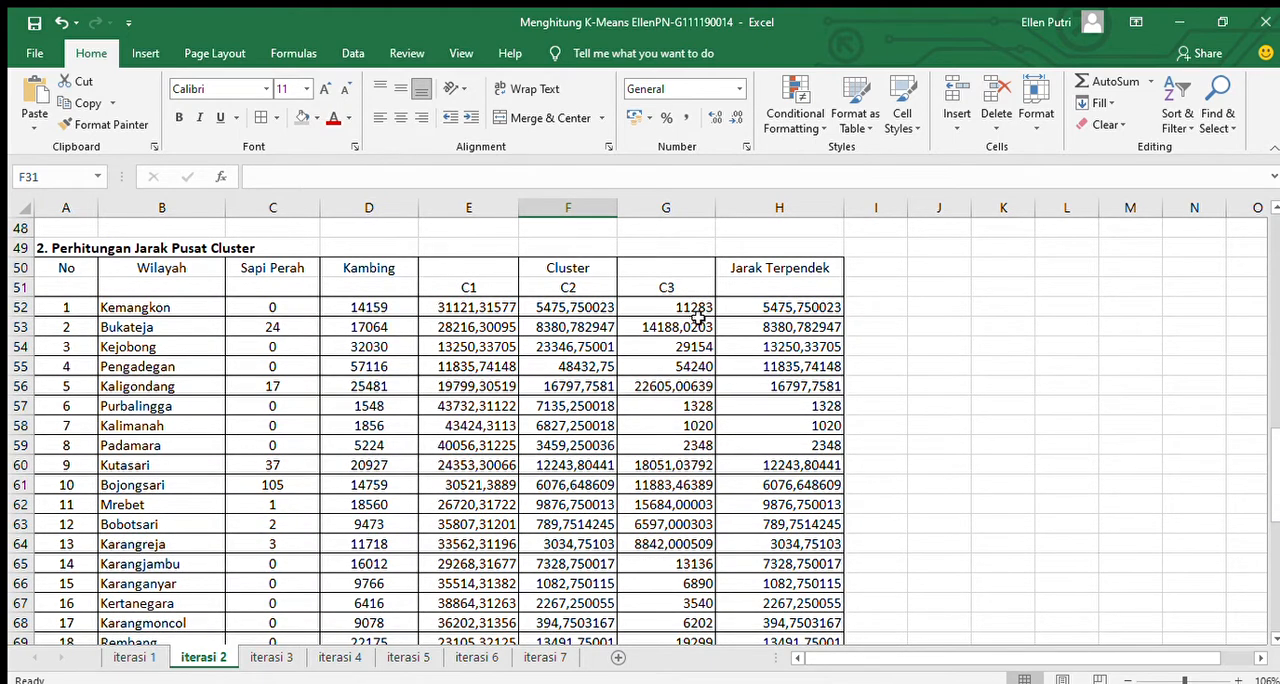
pyautogui.click(455, 308)
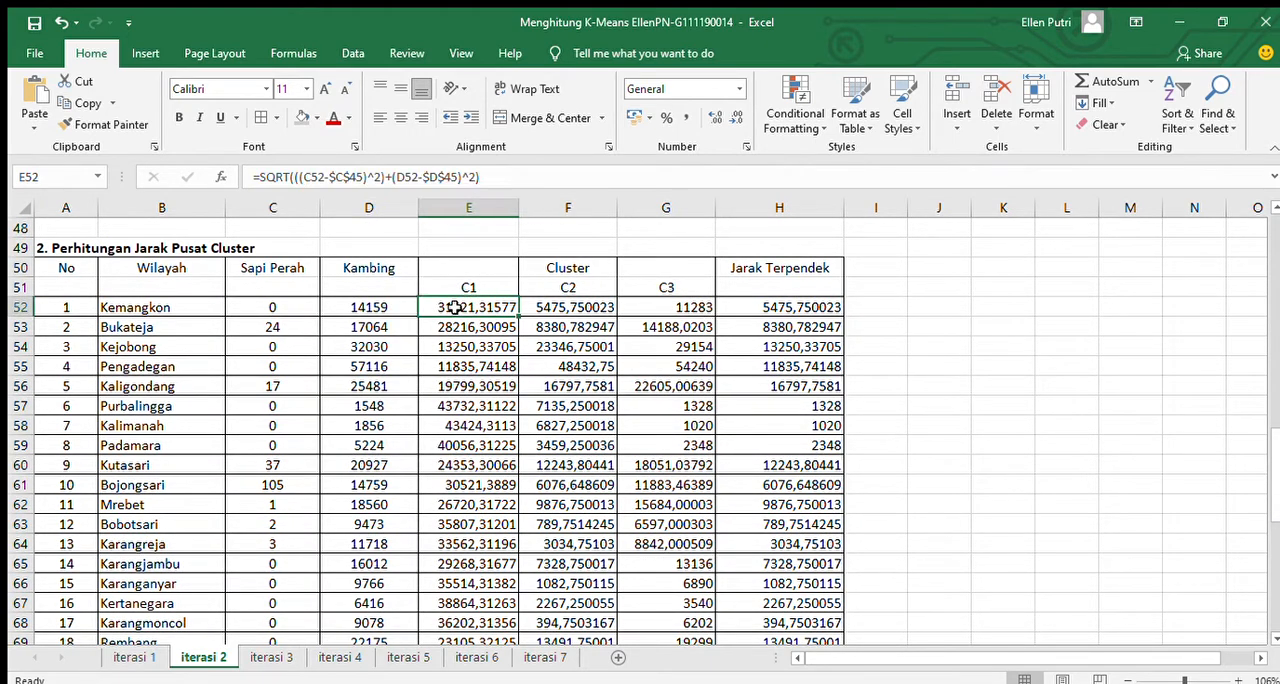
pyautogui.click(517, 173)
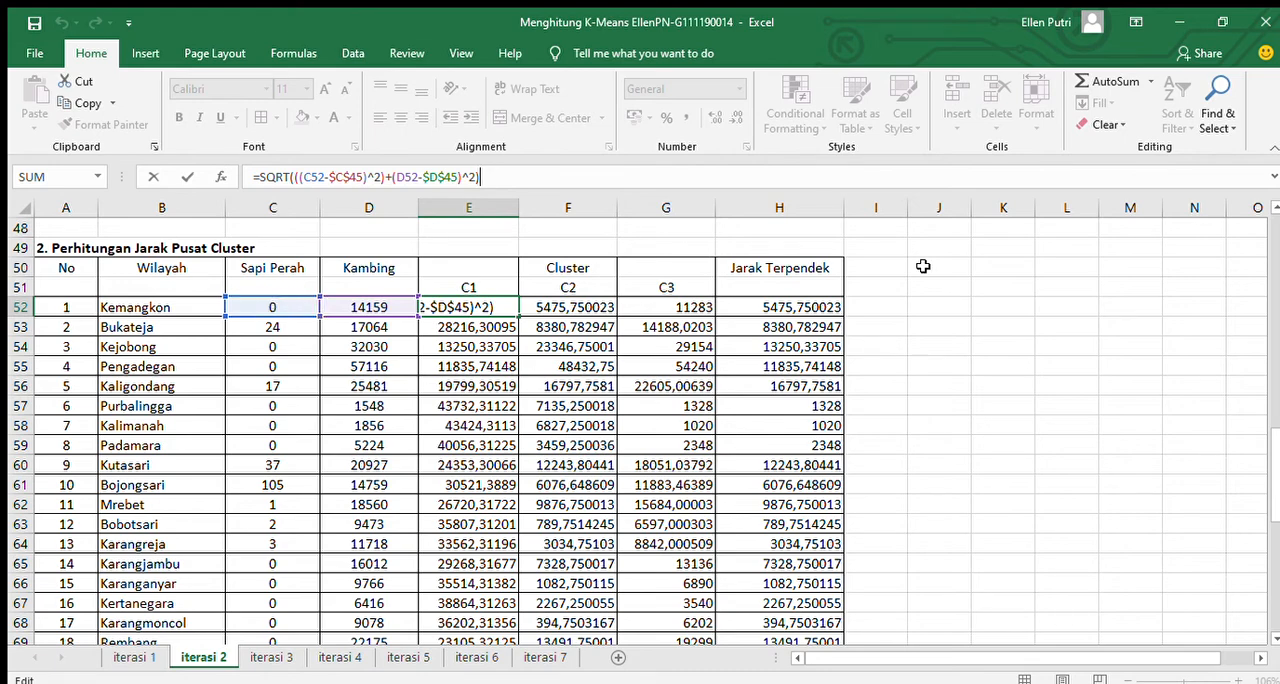
pyautogui.moveTo(1275, 463); pyautogui.dragTo(1275, 439)
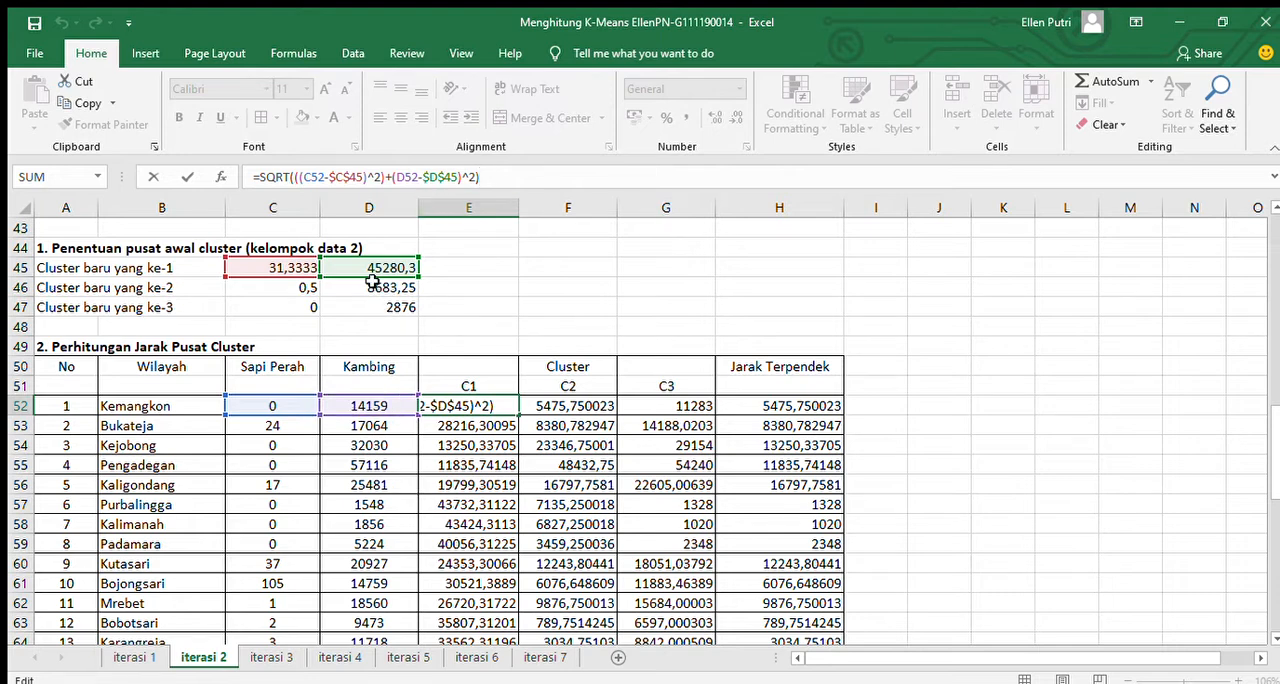
pyautogui.click(546, 308)
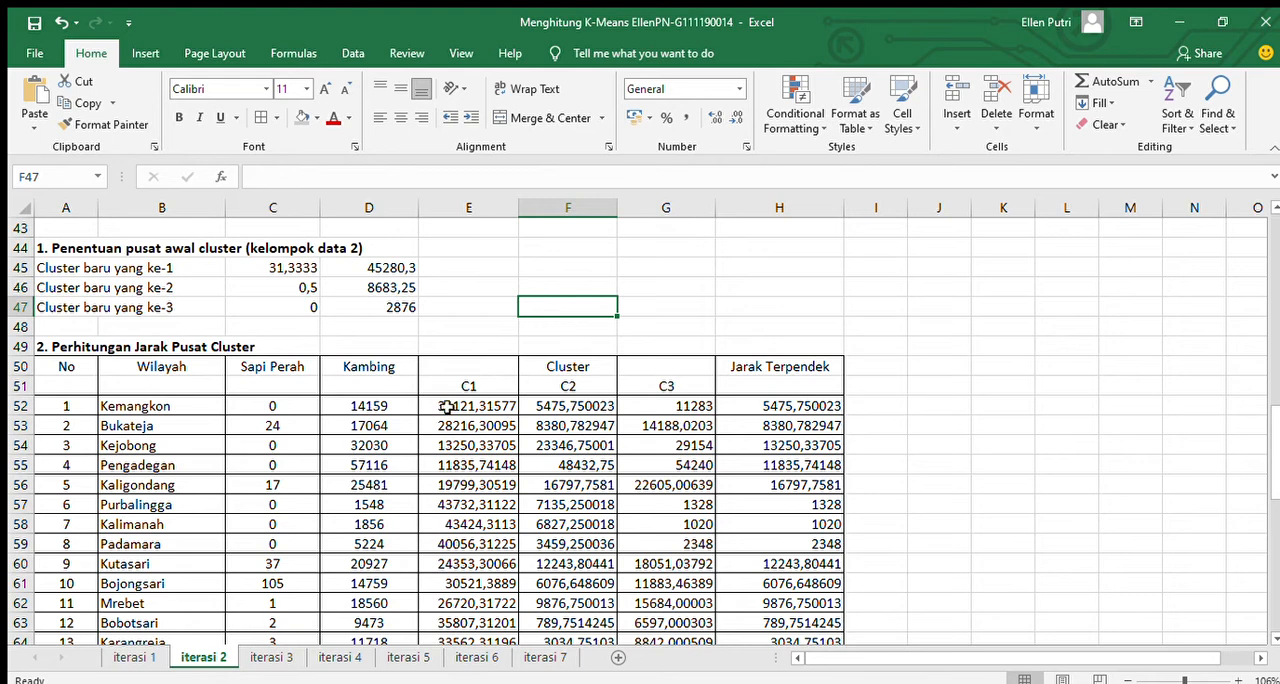
# Trace the three cluster distances compared by the Jarak Terpendek formula in H52, leaving the formula unedited.
pyautogui.click(764, 407)
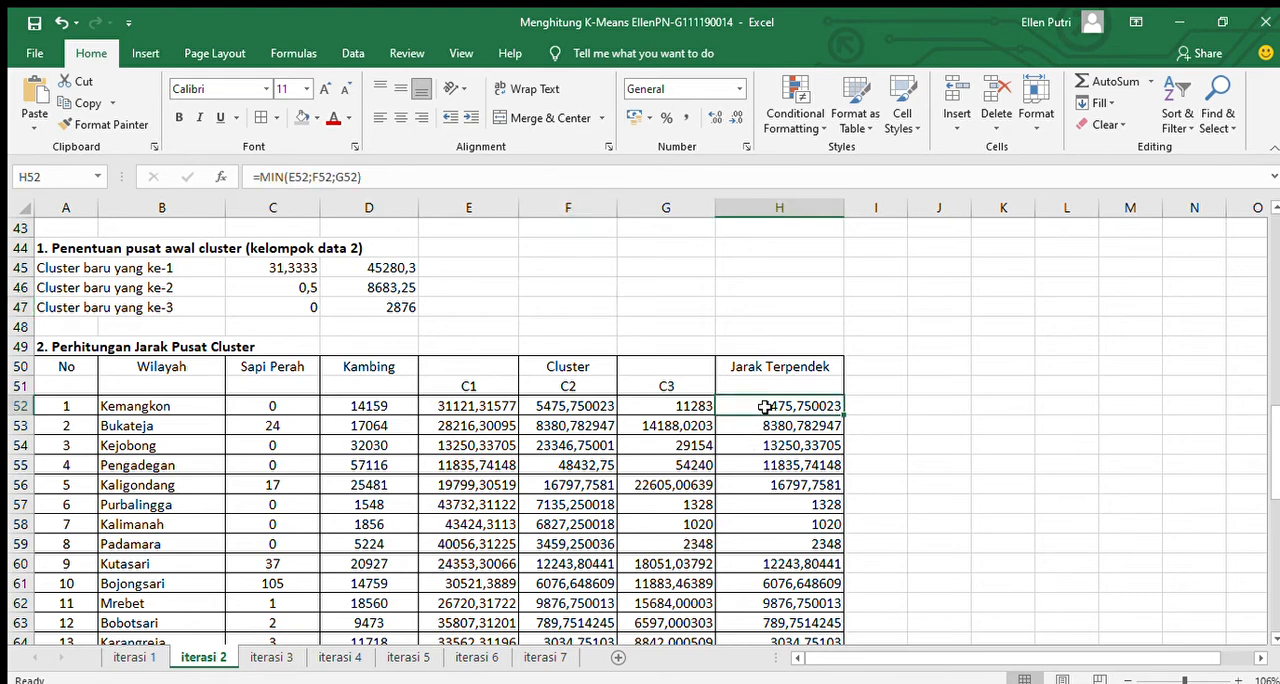
pyautogui.click(437, 180)
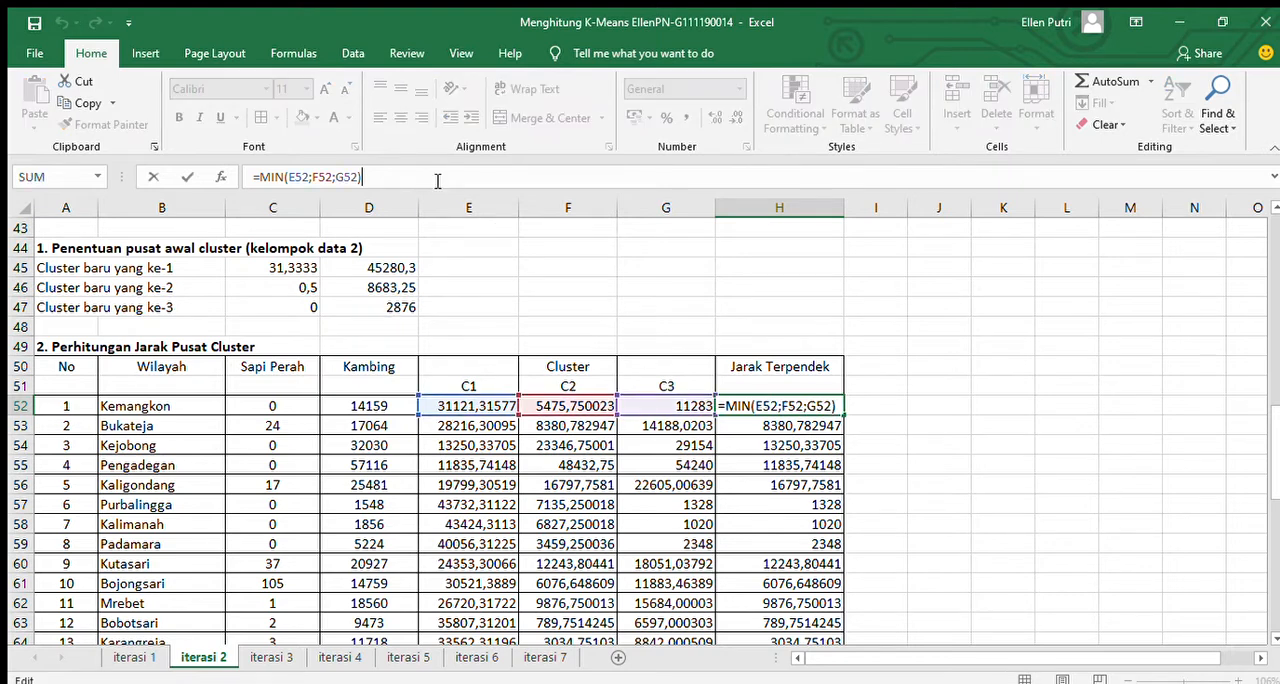
pyautogui.click(879, 430)
# View the Pengelompokkan Data table of iterasi 2 and preview the same table in iterasi 7 and iterasi 6.
pyautogui.moveTo(1275, 457); pyautogui.dragTo(1275, 592)
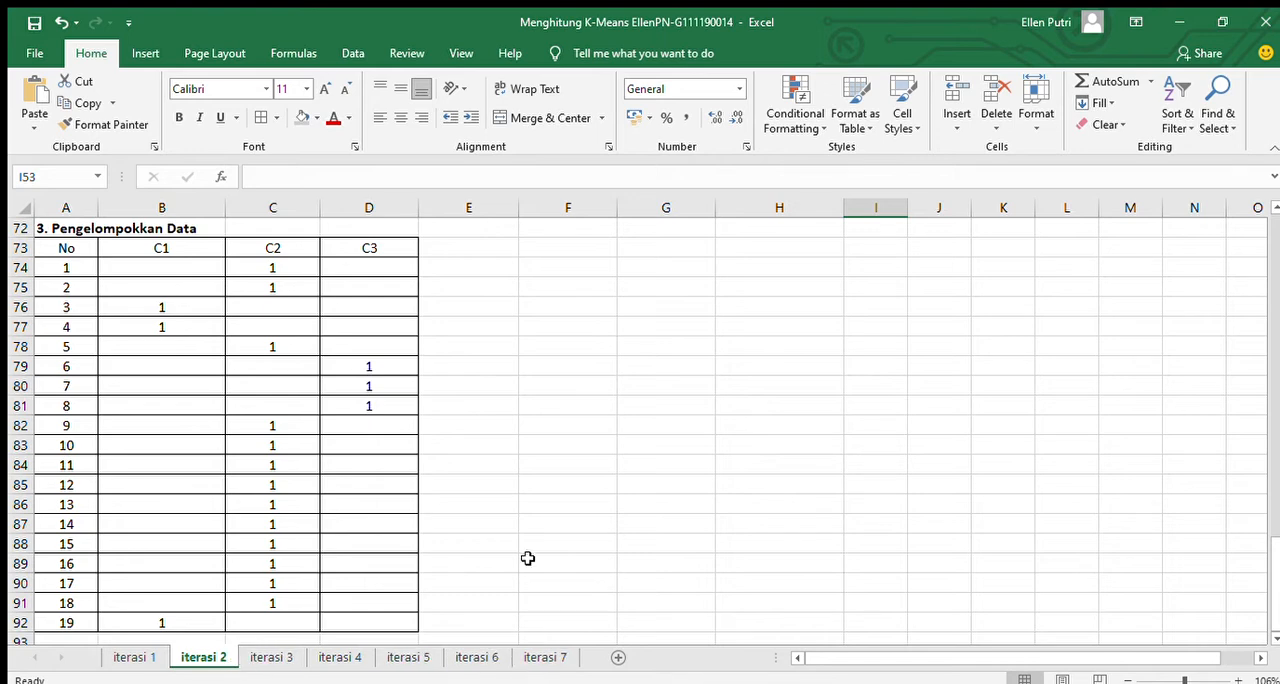
pyautogui.click(539, 656)
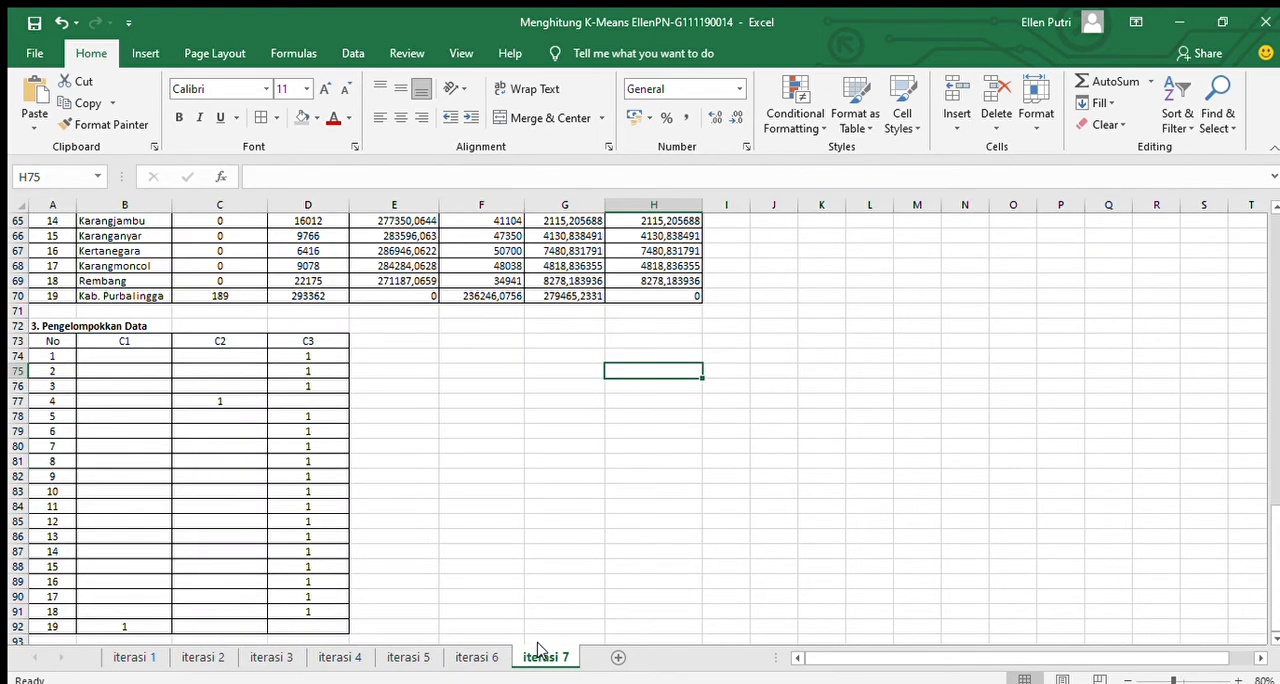
pyautogui.click(459, 655)
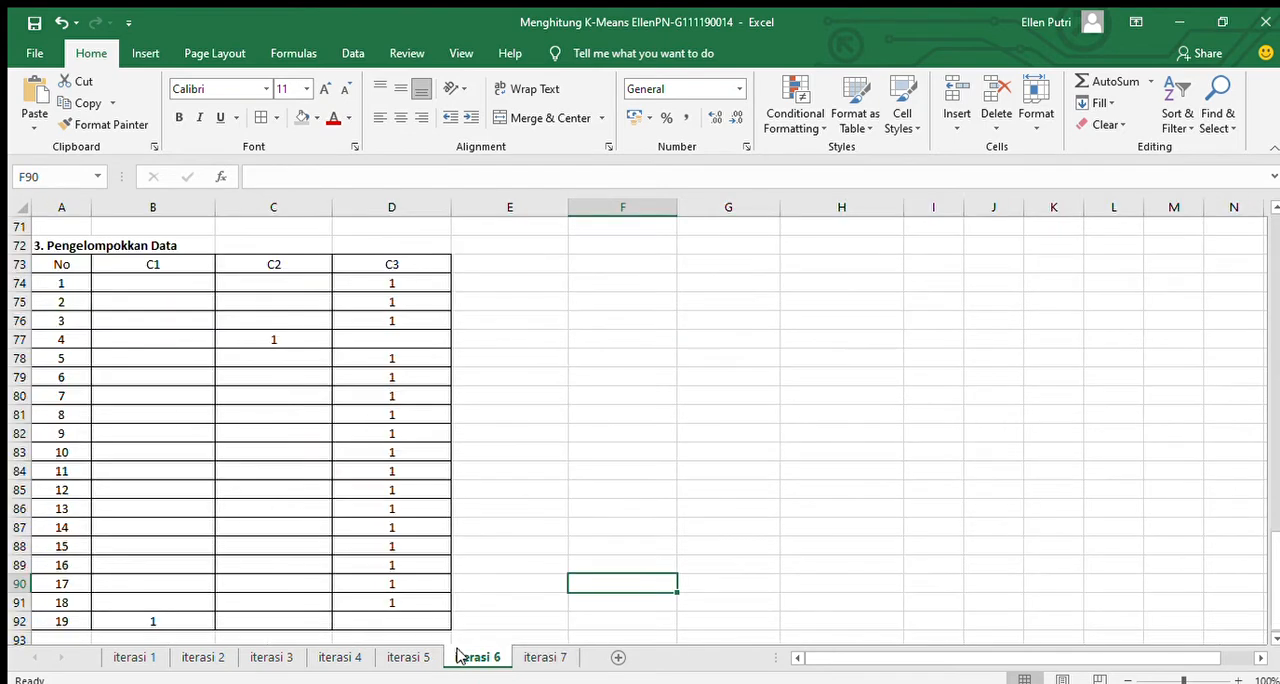
pyautogui.click(273, 657)
pyautogui.click(204, 657)
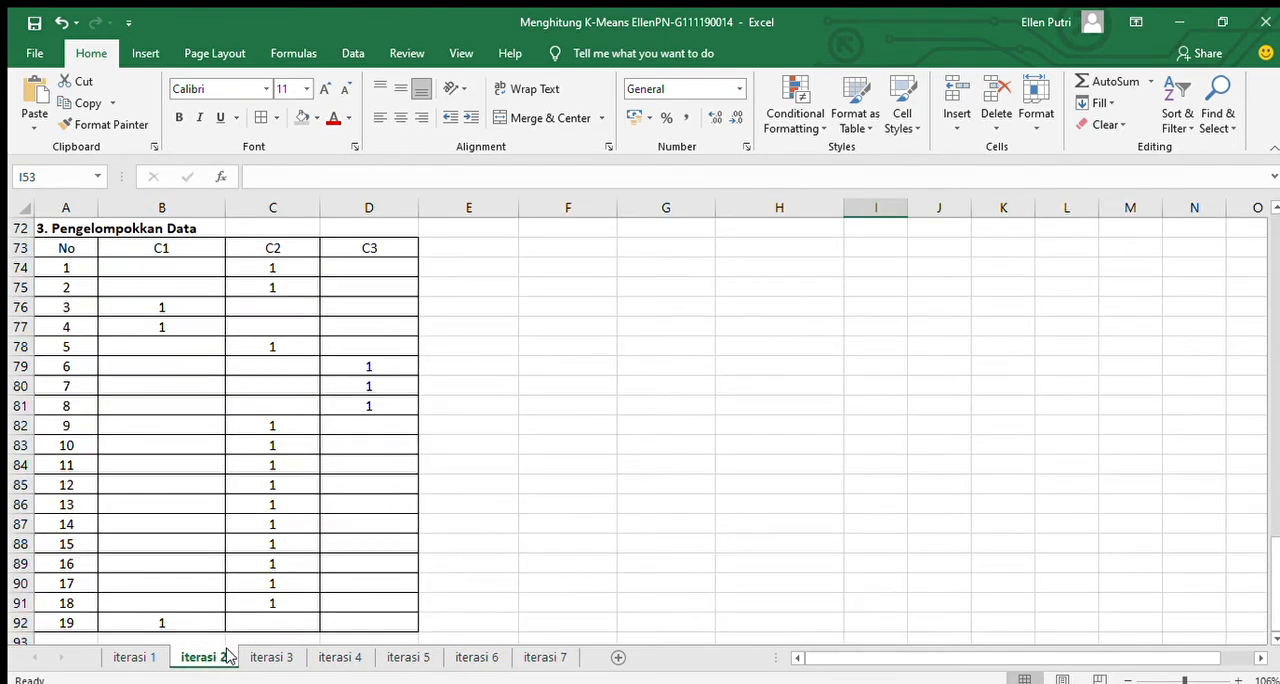
# Examine how the Pengelompokkan Data assignments change from sheet iterasi 1 through iterasi 5.
pyautogui.click(155, 656)
pyautogui.click(196, 656)
pyautogui.click(273, 656)
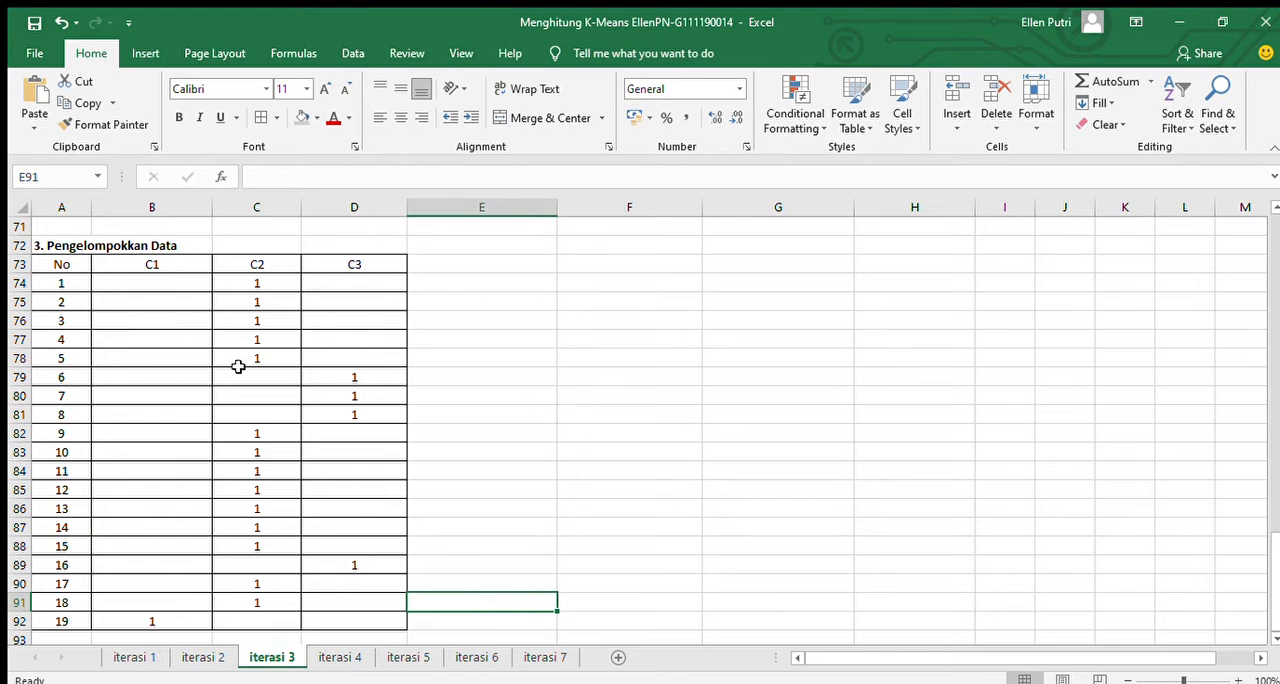
pyautogui.click(341, 657)
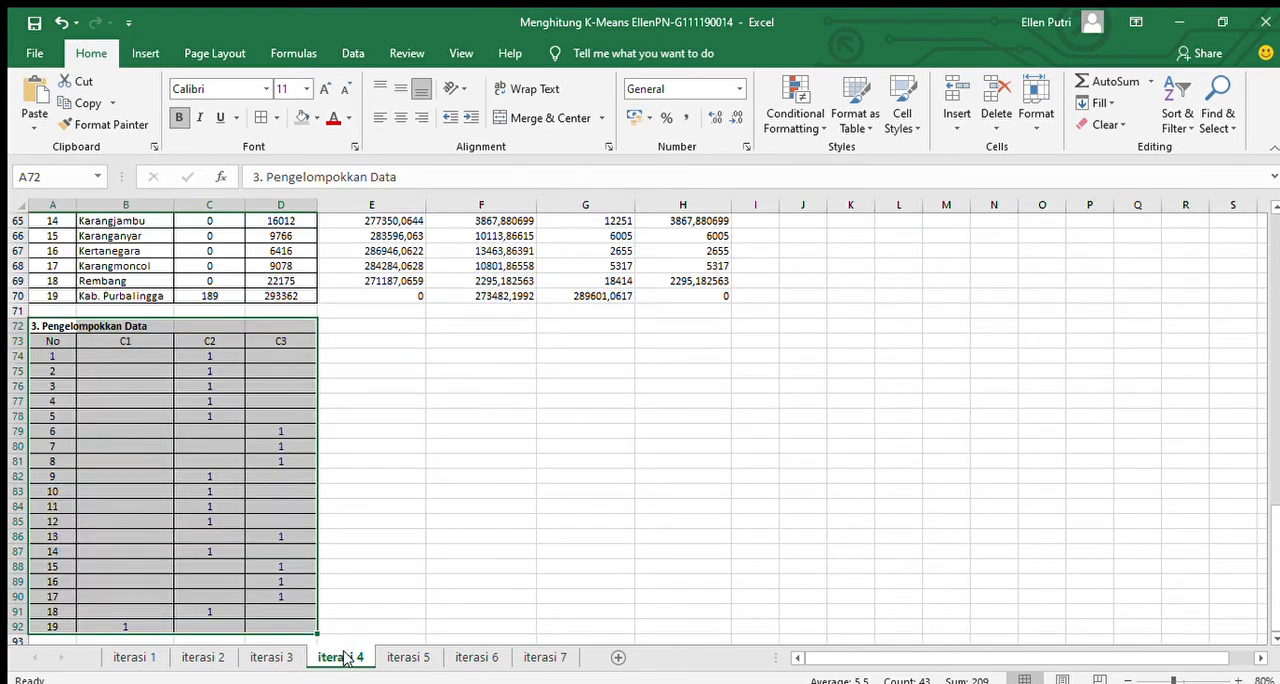
pyautogui.click(354, 608)
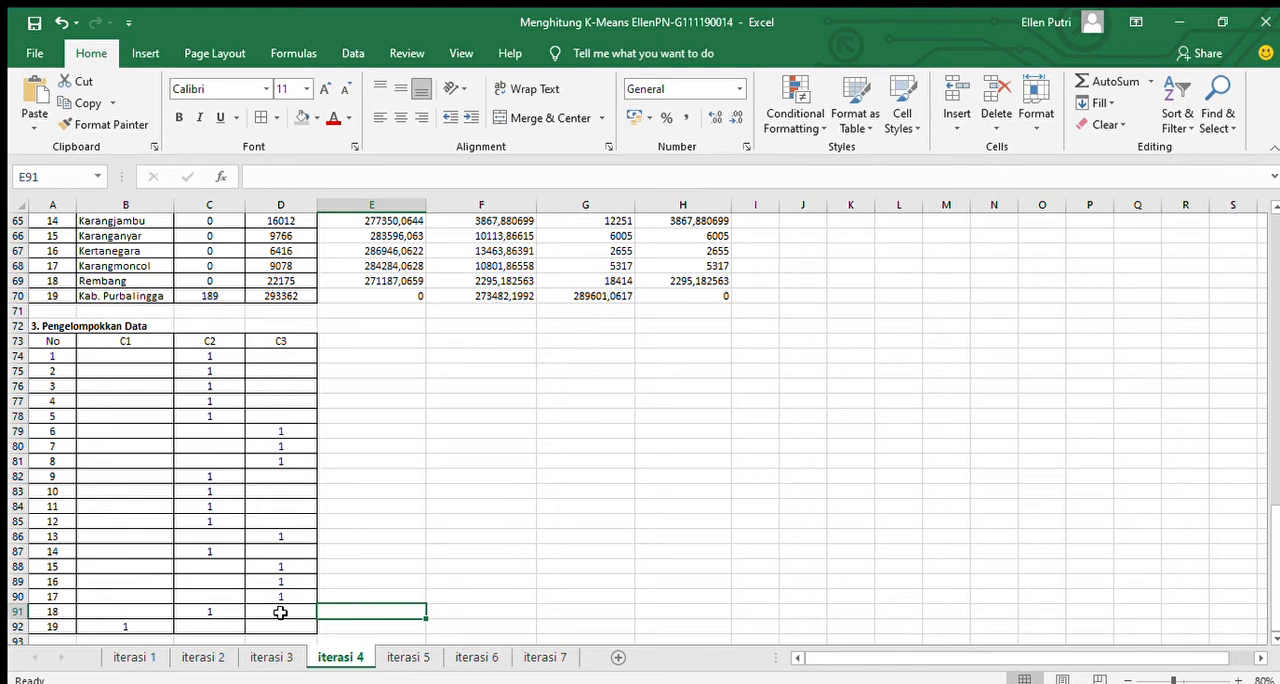
pyautogui.click(408, 658)
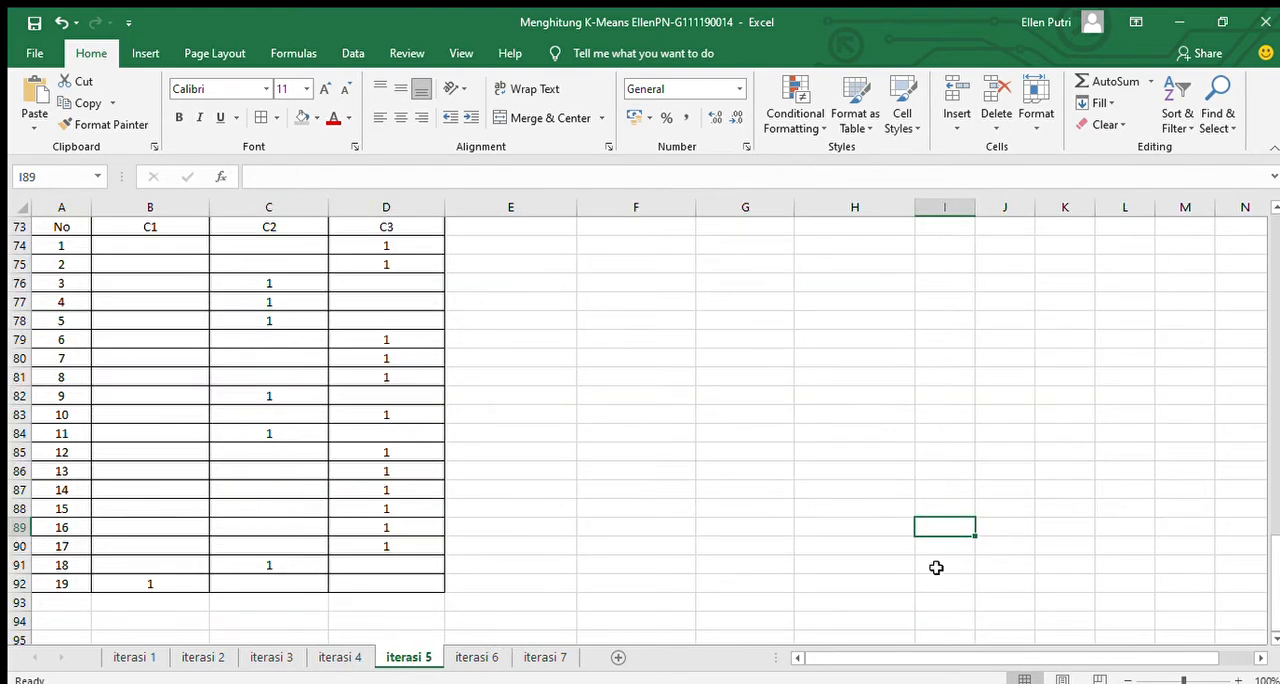
pyautogui.moveTo(1274, 573); pyautogui.dragTo(1274, 566)
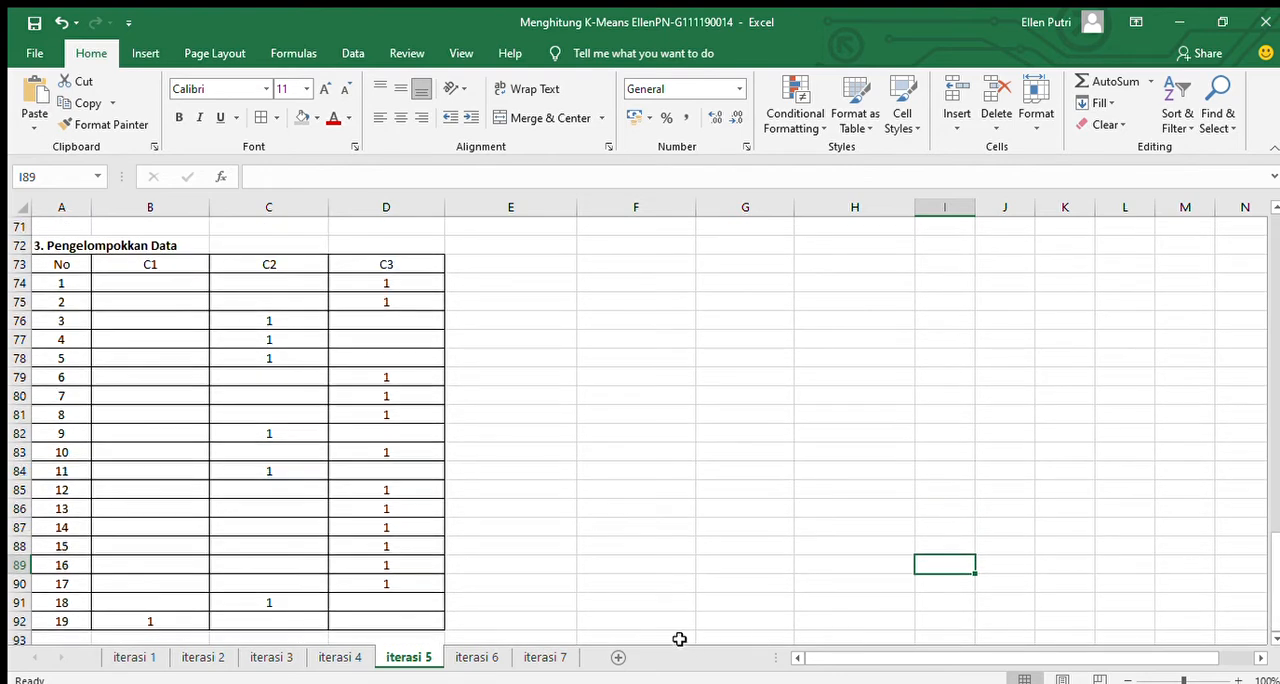
# Compare the Pengelompokkan Data tables of iterasi 6 and iterasi 7 for matching cluster assignments.
pyautogui.click(478, 657)
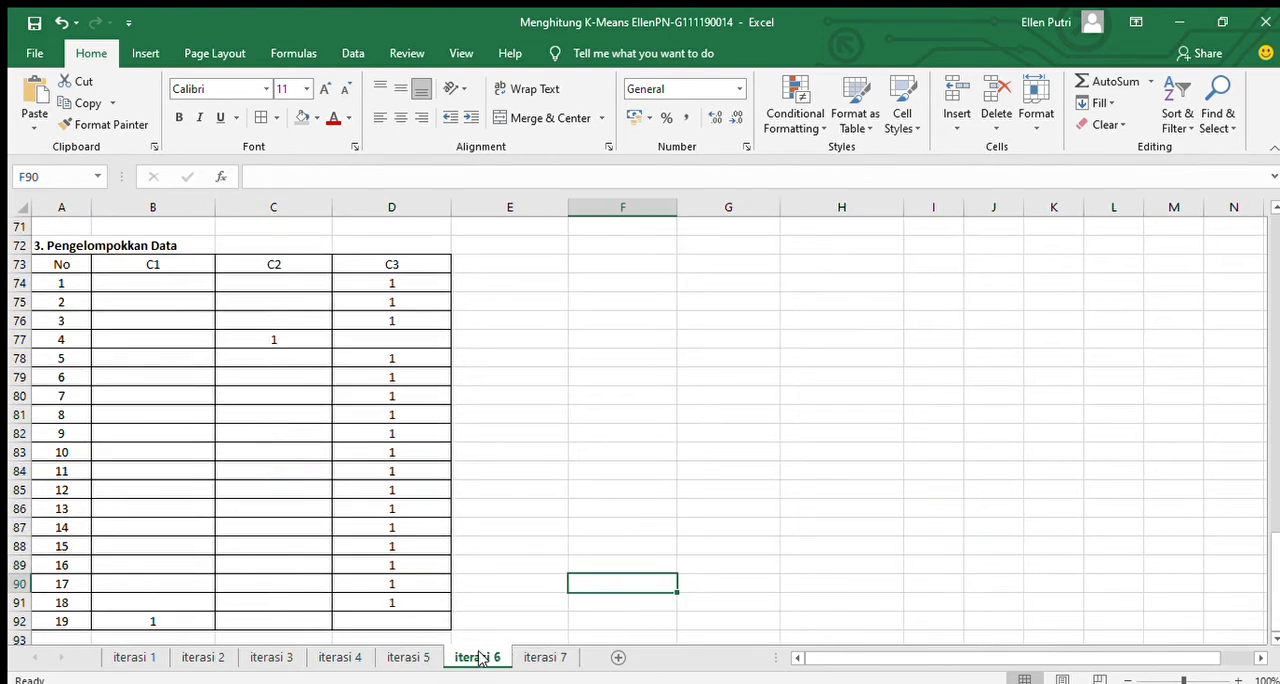
pyautogui.click(548, 656)
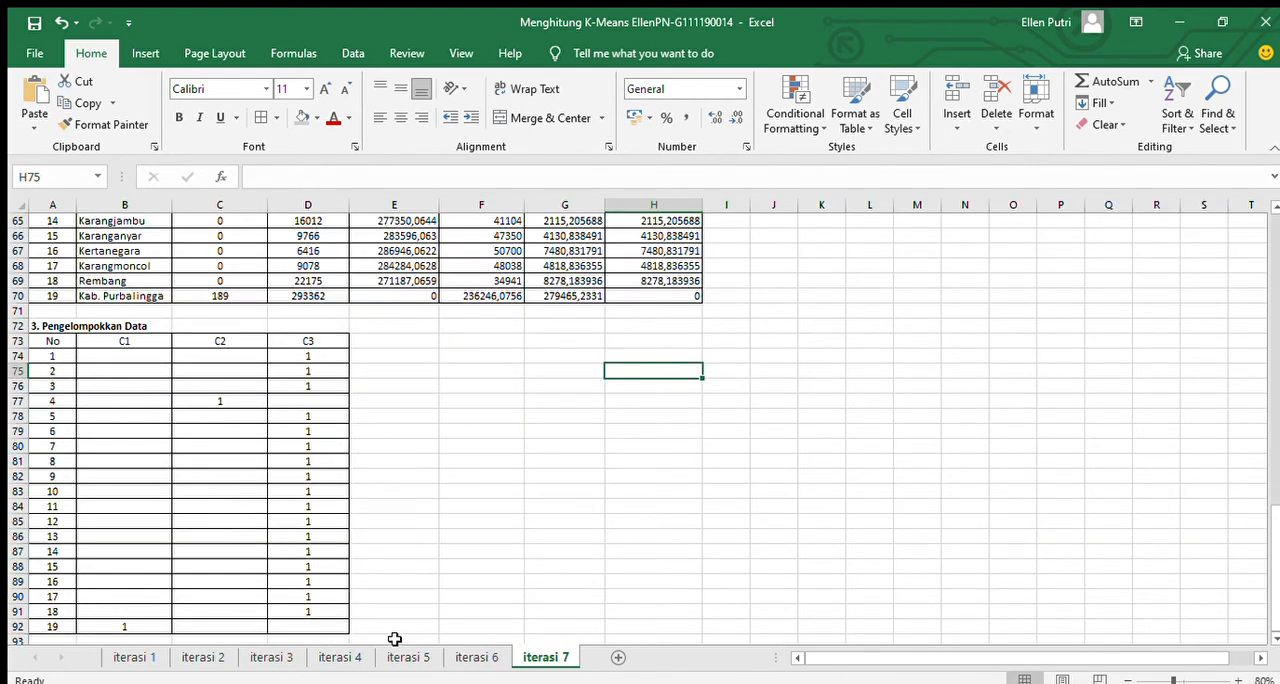
pyautogui.click(466, 658)
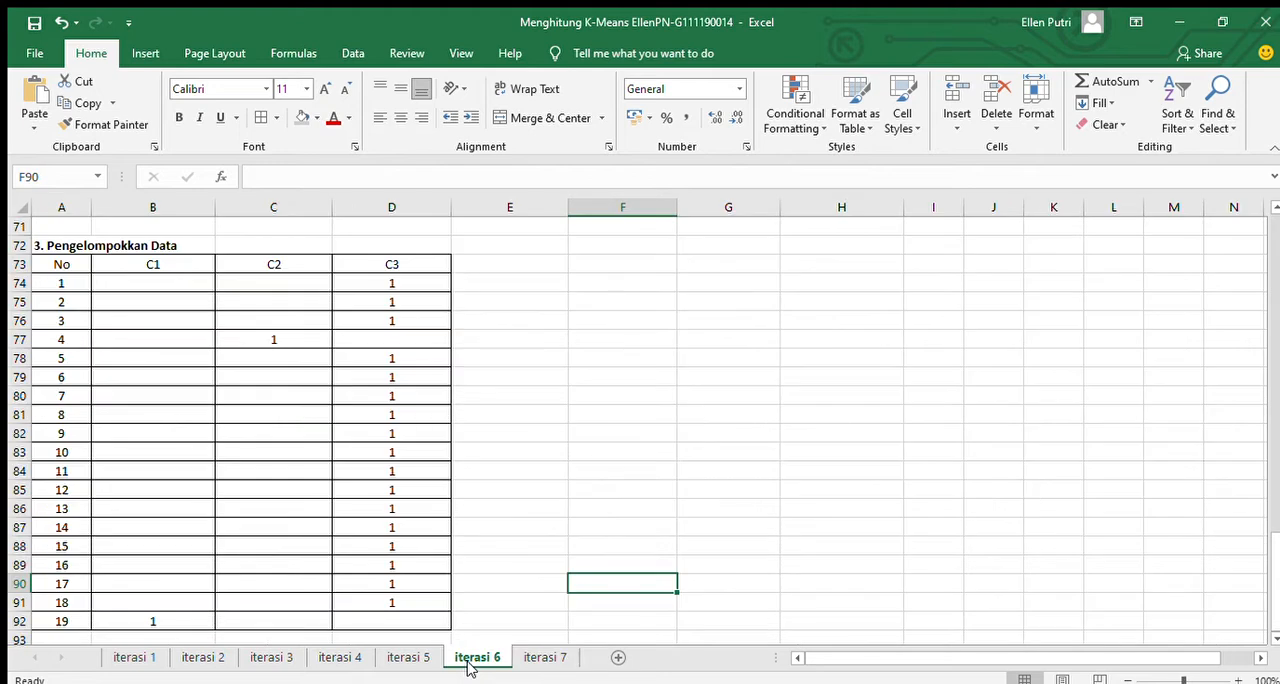
pyautogui.click(531, 664)
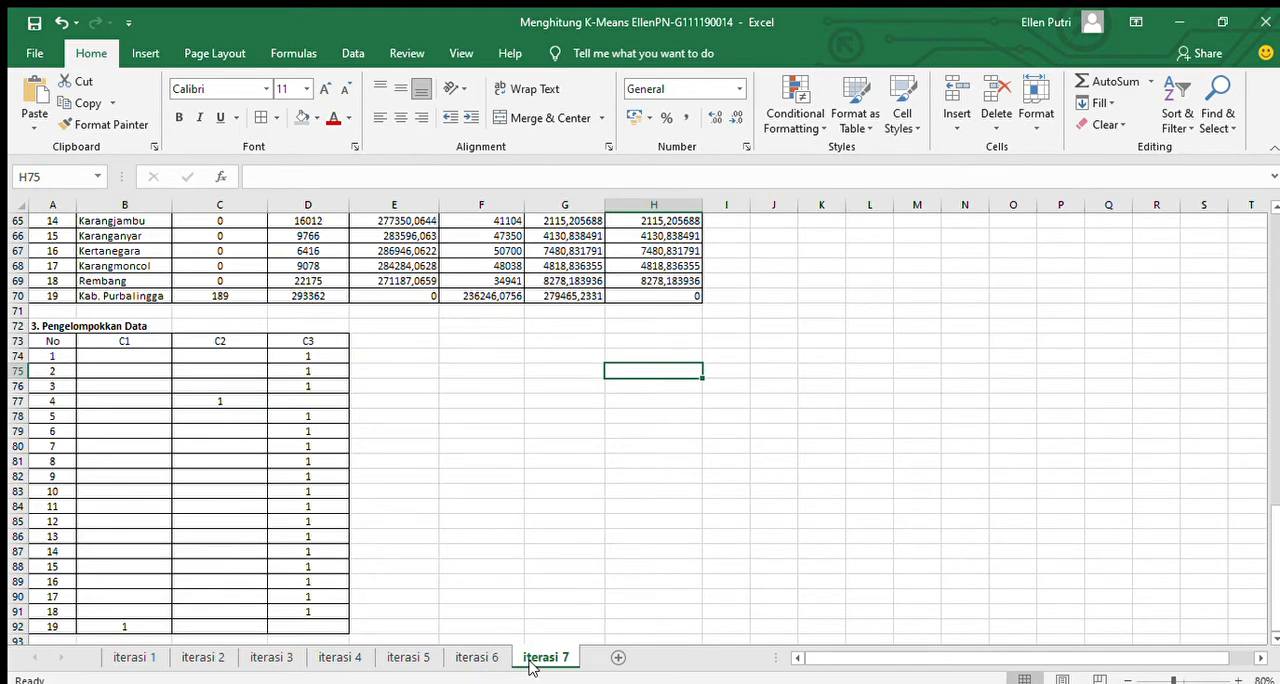
pyautogui.click(473, 662)
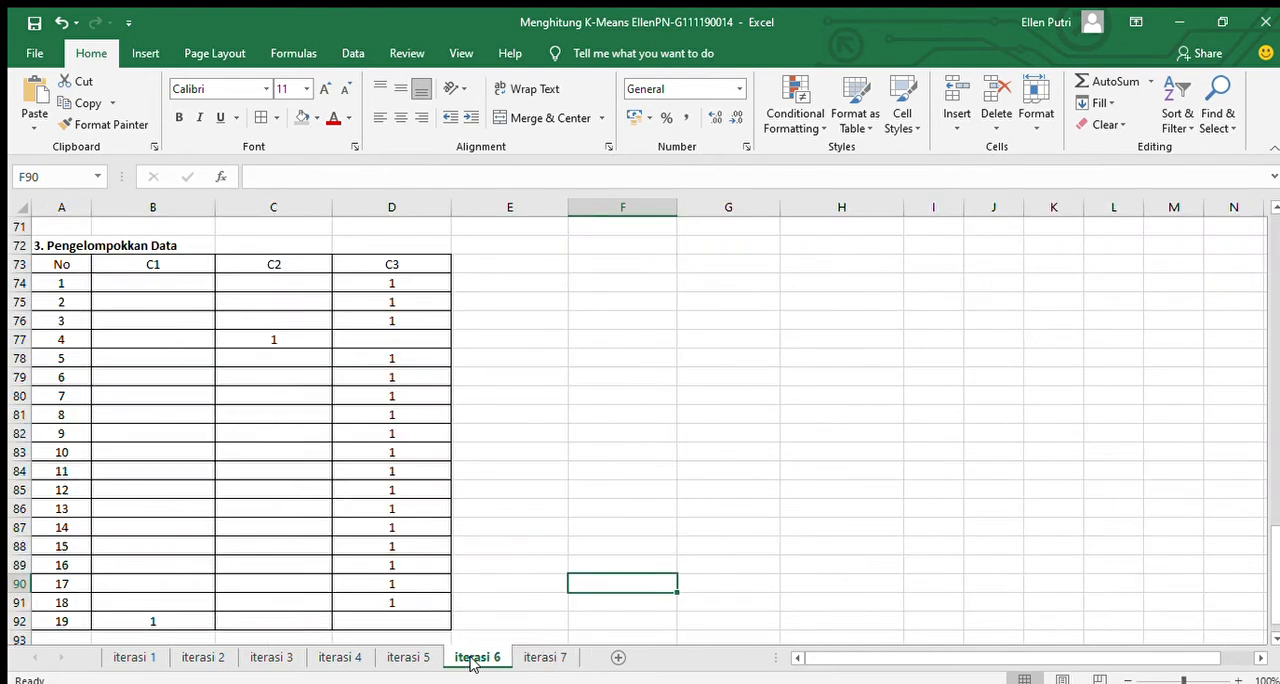
pyautogui.click(540, 657)
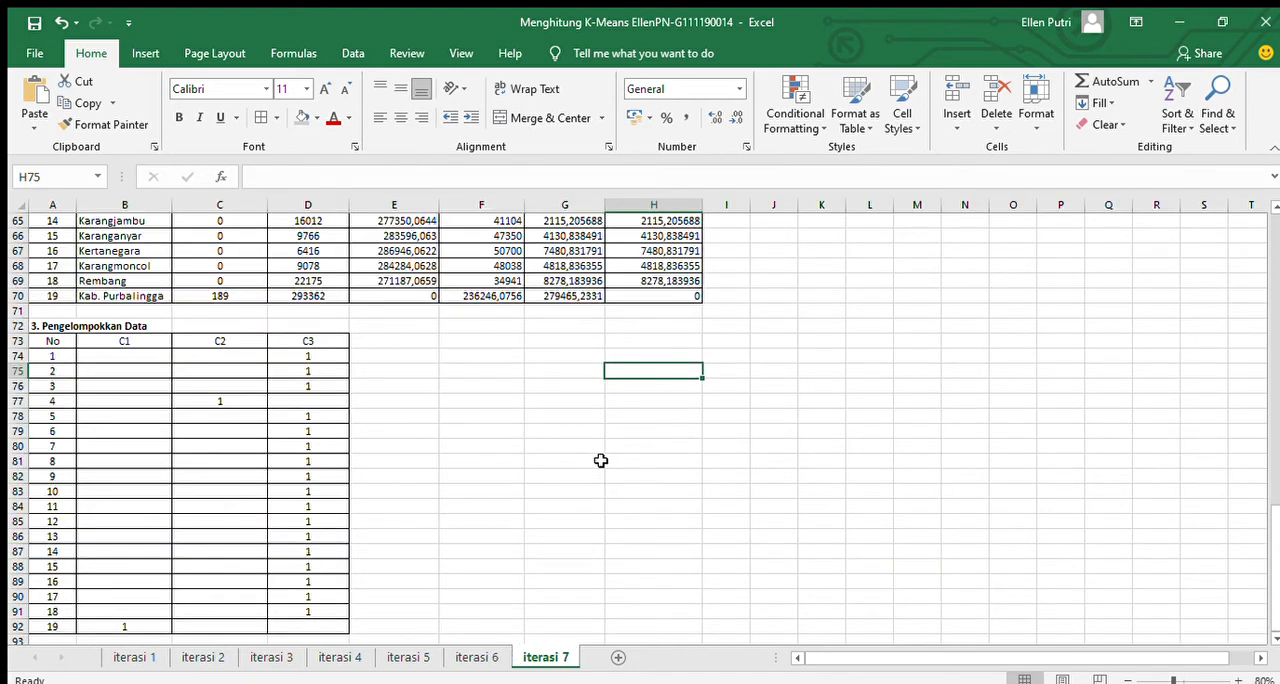
pyautogui.click(480, 657)
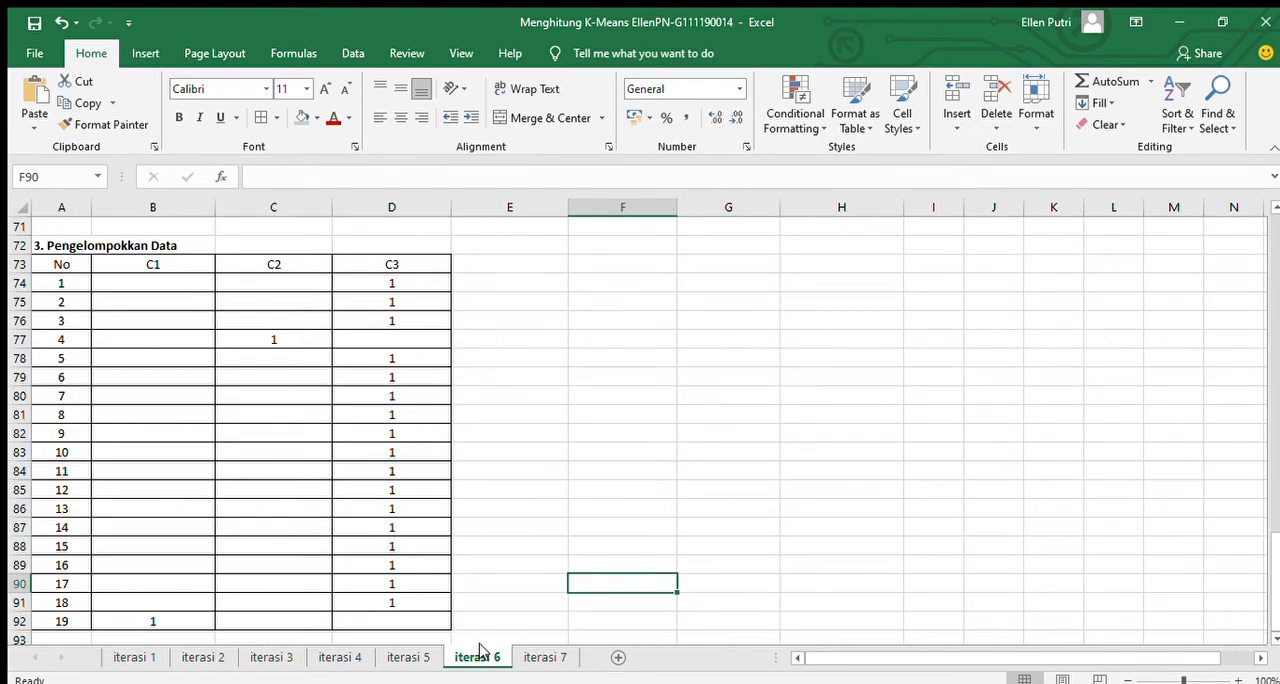
pyautogui.click(540, 657)
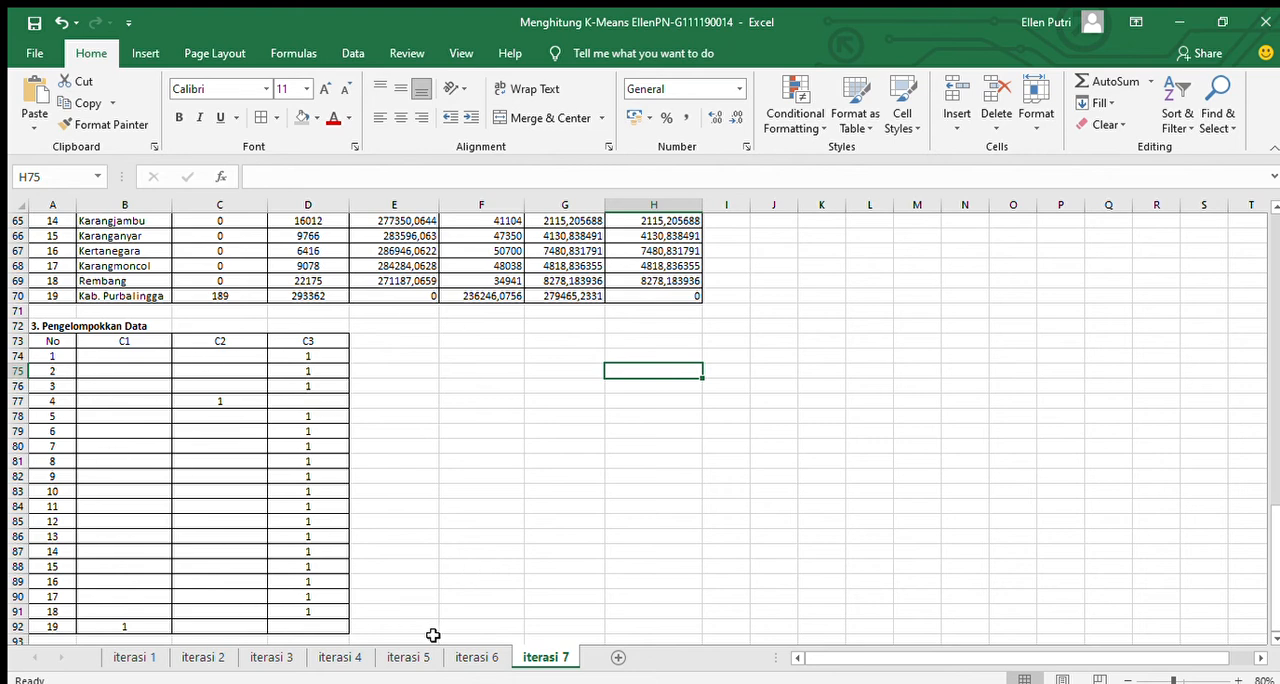
pyautogui.click(463, 658)
pyautogui.click(516, 657)
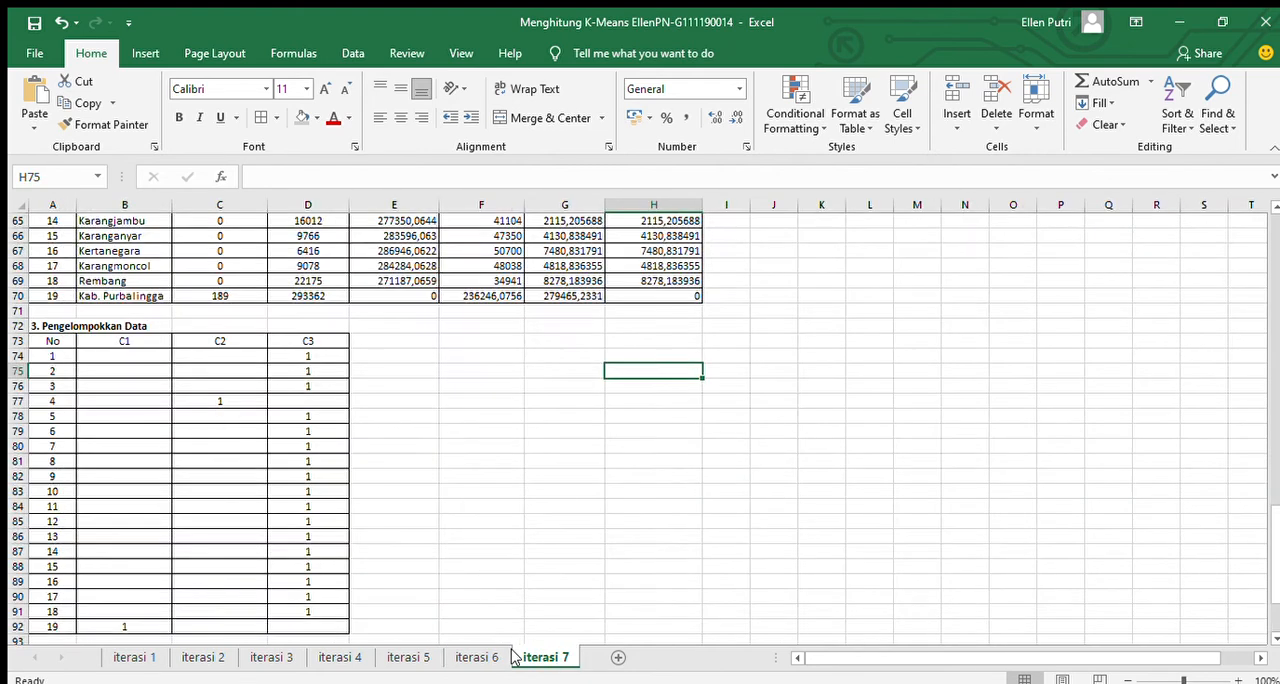
# Return to the source livestock data at the beginning of sheet iterasi 1.
pyautogui.click(148, 657)
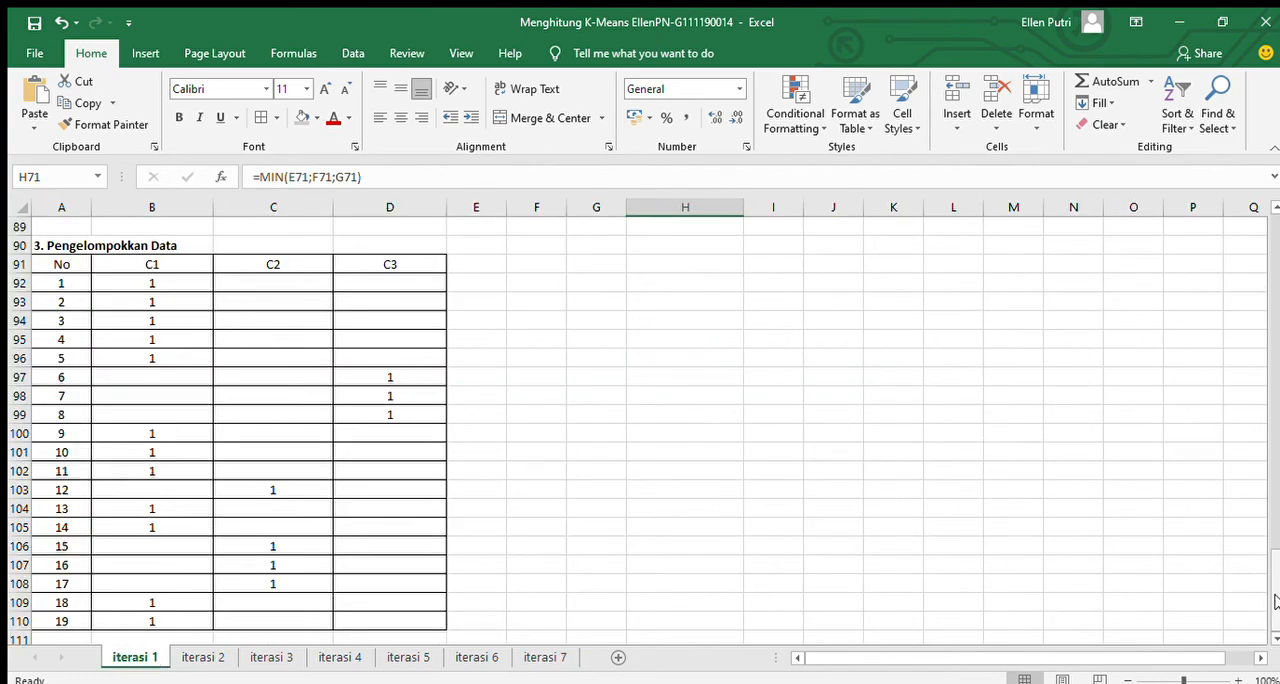
pyautogui.click(1271, 320)
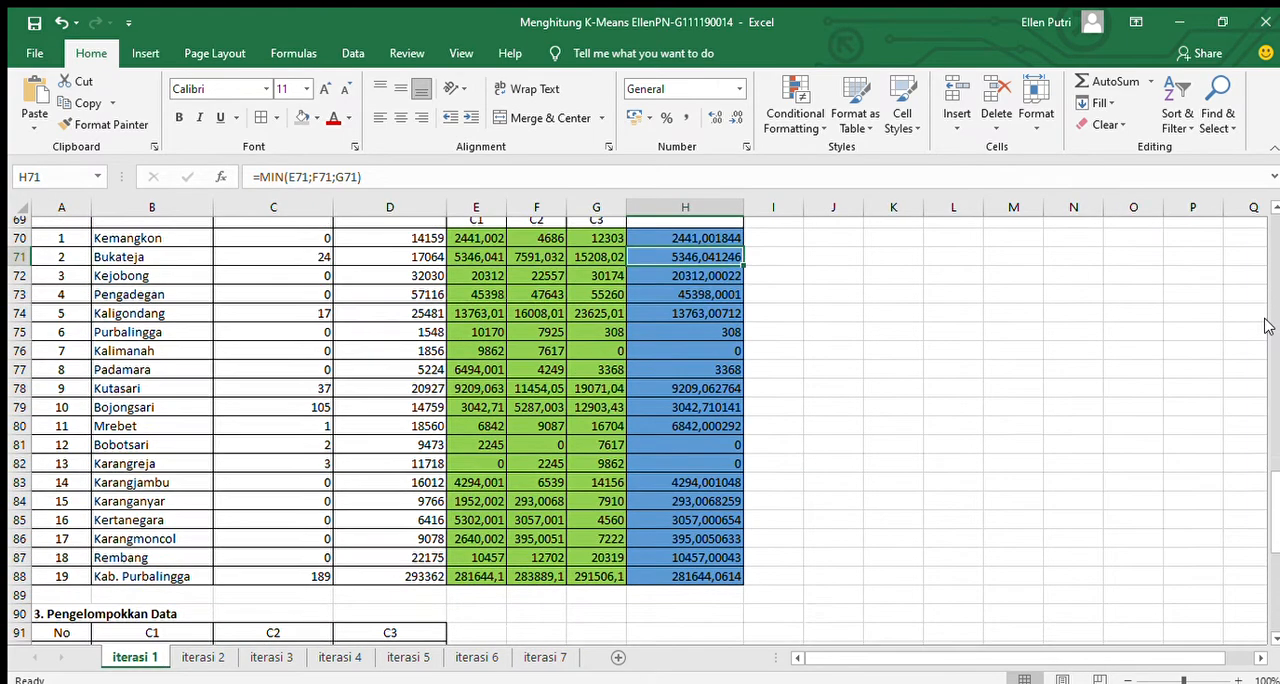
pyautogui.moveTo(1278, 357); pyautogui.dragTo(1267, 199)
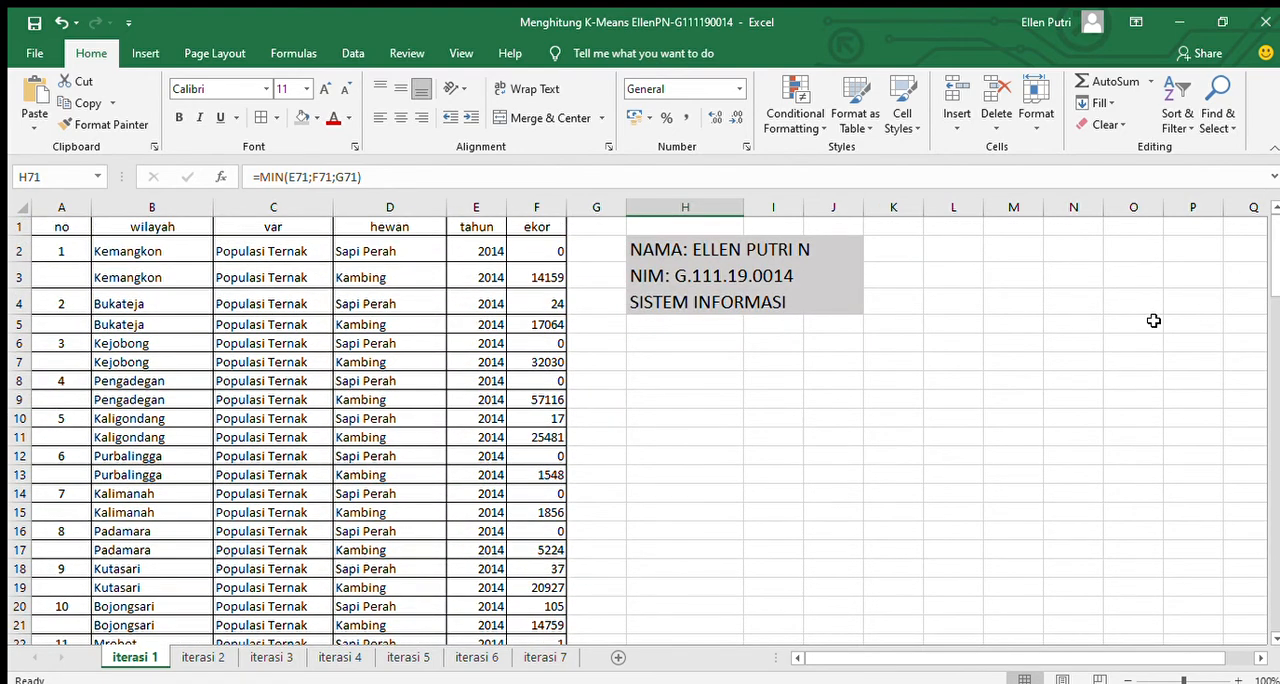